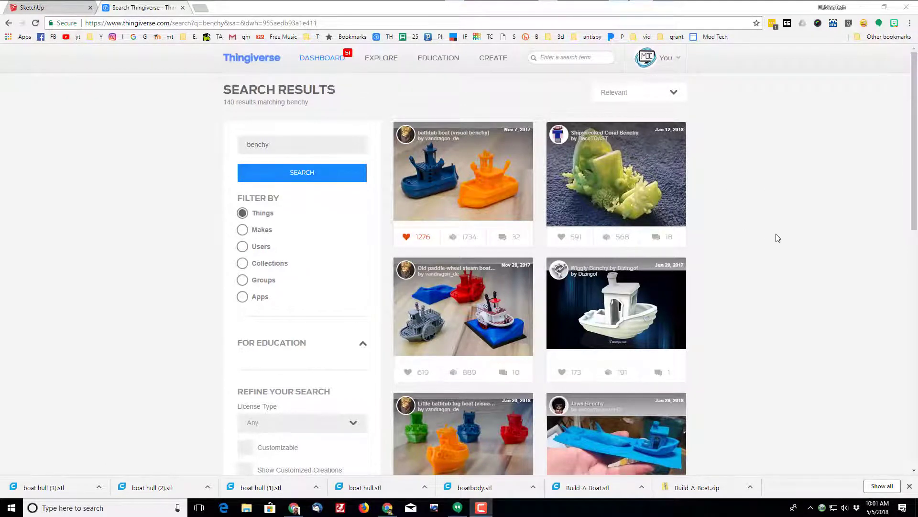
- Look through the Thingiverse search results for benchy boat models
scroll(760, 225, "down", 7)
scroll(727, 243, "down", 2)
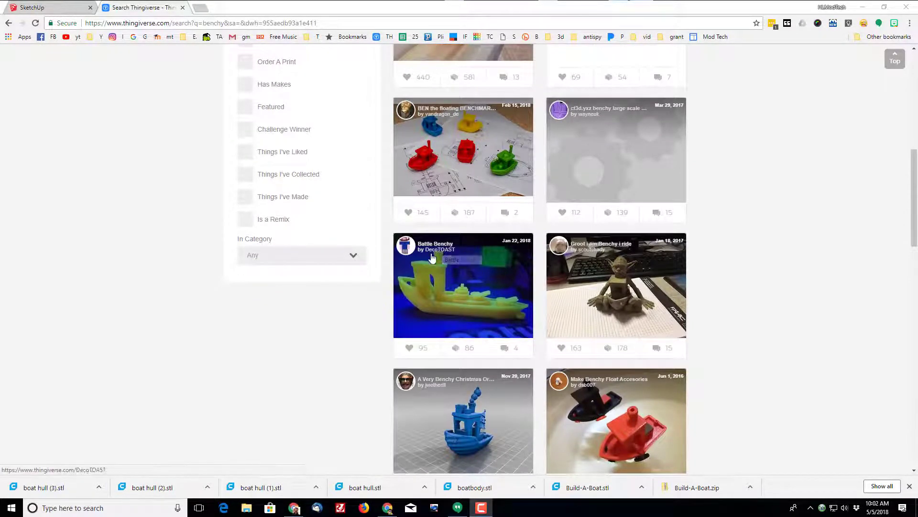
scroll(743, 302, "down", 2)
scroll(744, 301, "down", 1)
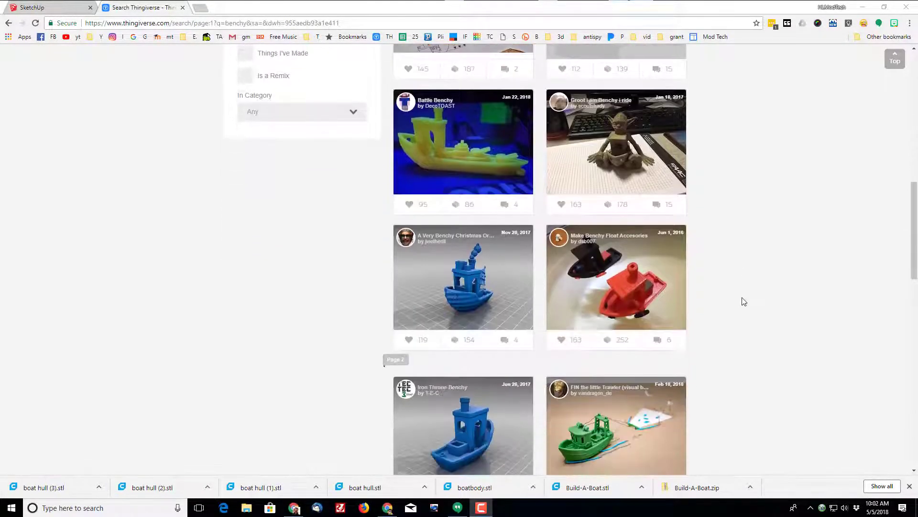
scroll(744, 301, "up", 3)
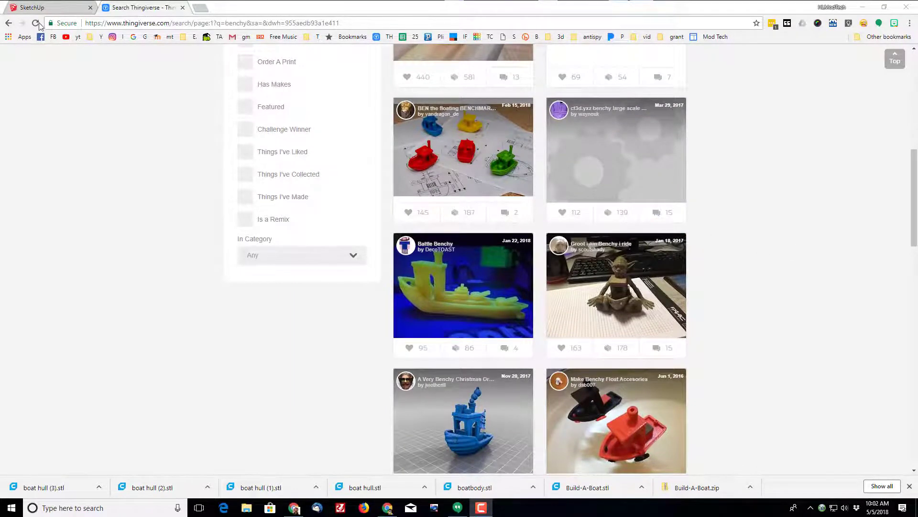
- Switch to SketchUp and delete the default standing figure from the model
left_click(60, 9)
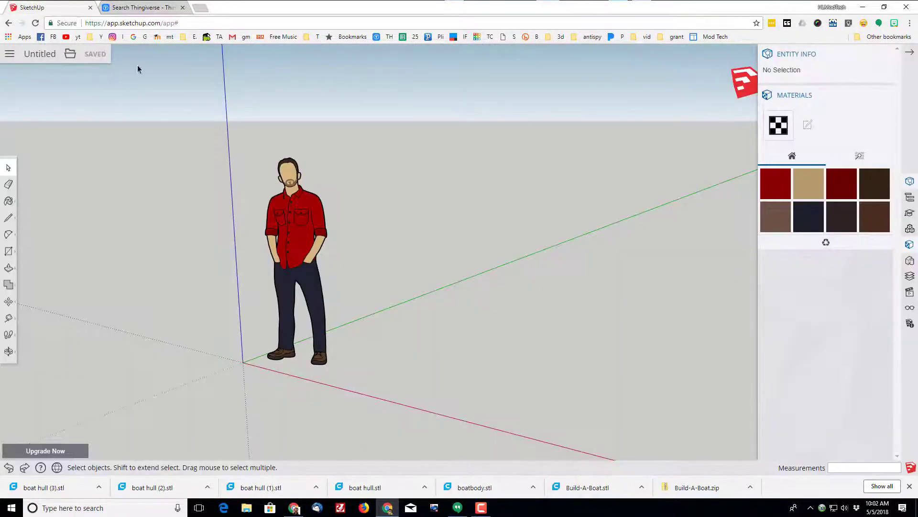
left_click(301, 235)
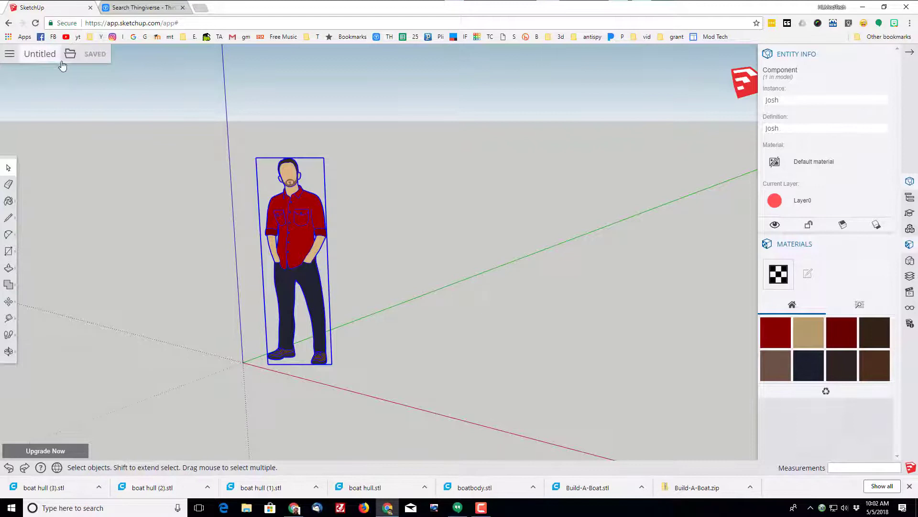
left_click(10, 56)
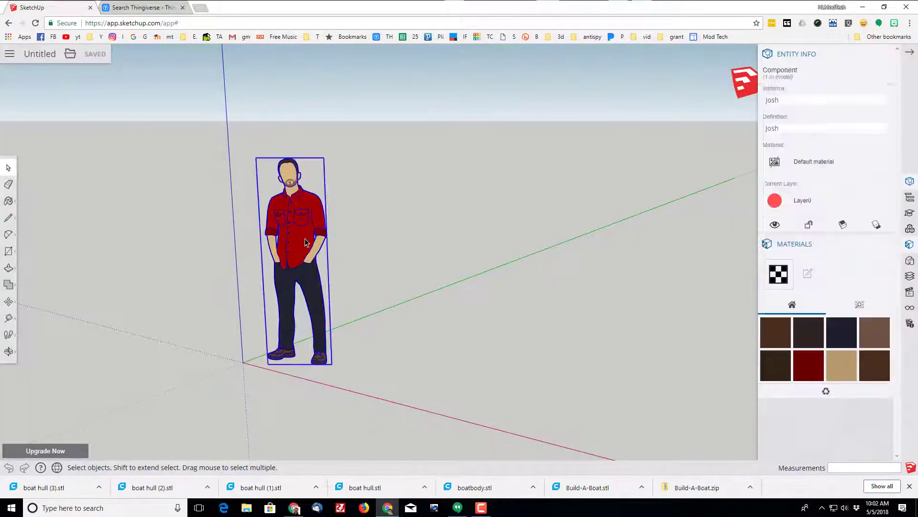
key("Delete")
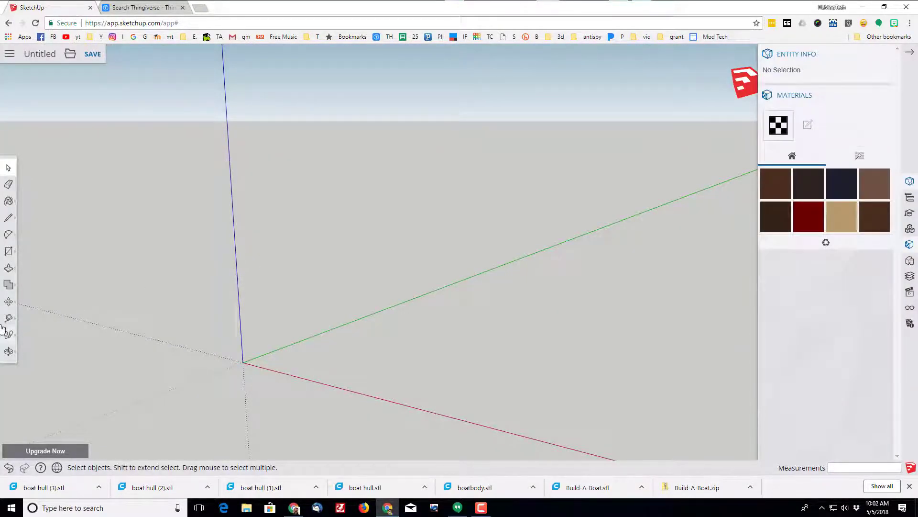
- Draw a 60 by 20 mm rectangle on the ground plane, starting at the origin
left_click(12, 251)
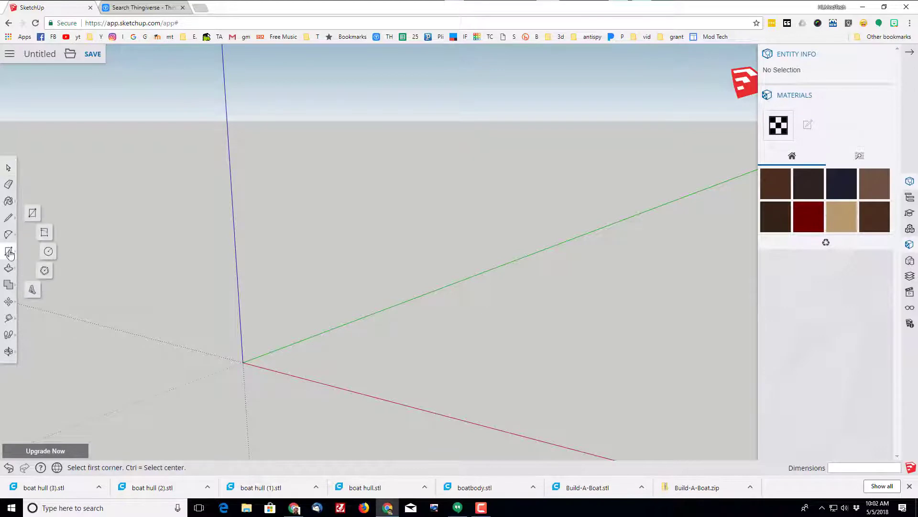
left_click(34, 214)
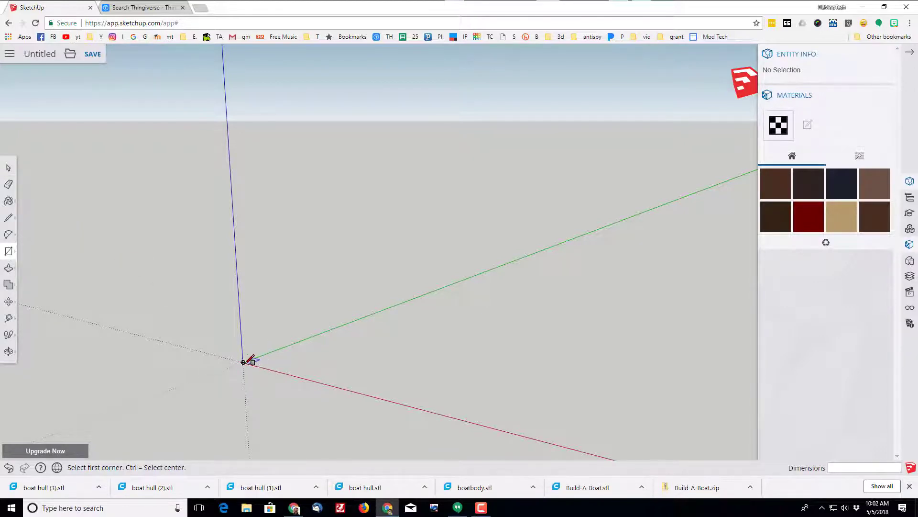
left_click(243, 362)
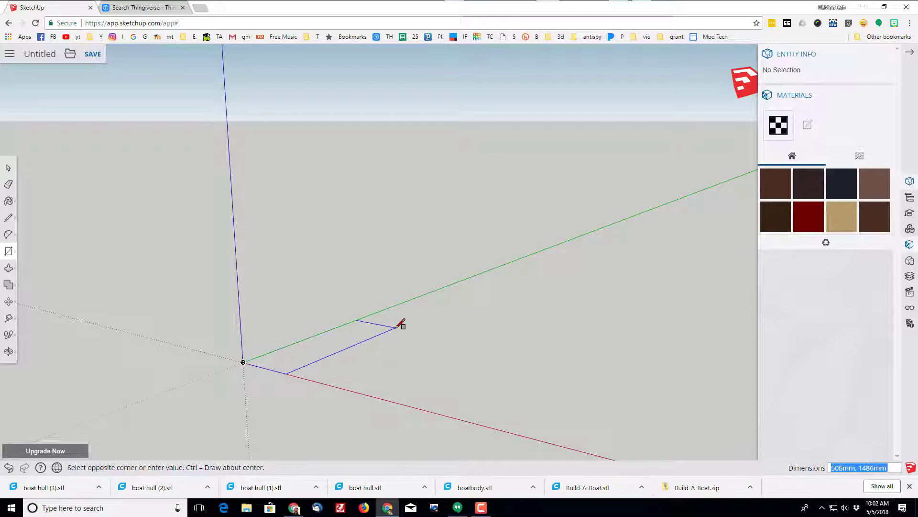
type("50")
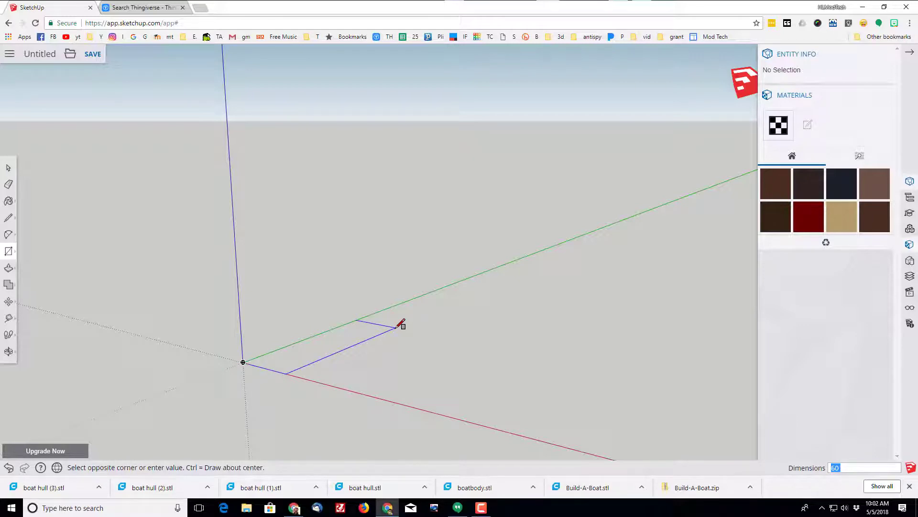
type(".20")
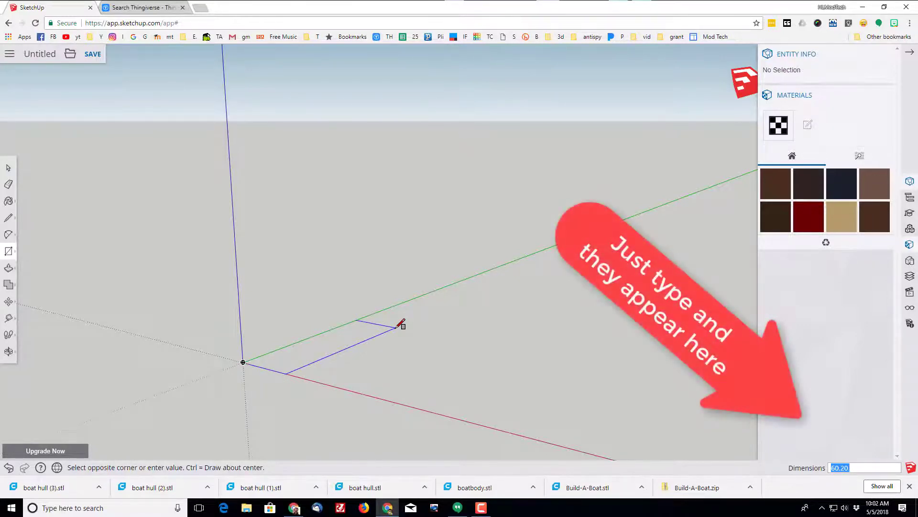
key("Return")
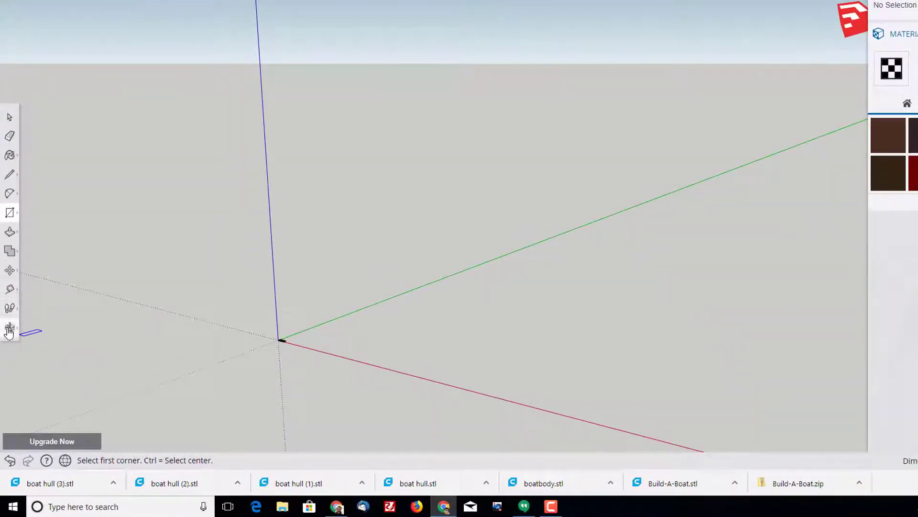
- Push/Pull the rectangle upward 20 mm into a solid block
left_click(9, 327)
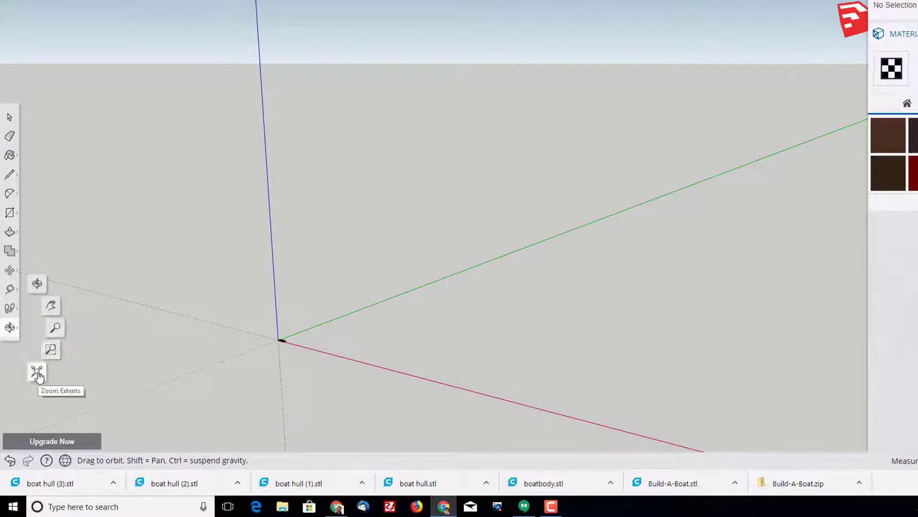
left_click(37, 373)
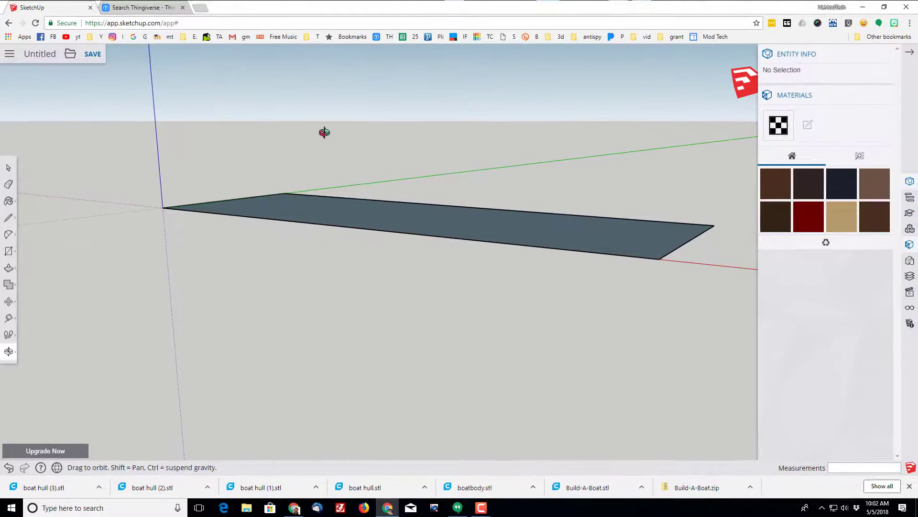
left_click_drag(412, 134, 361, 177)
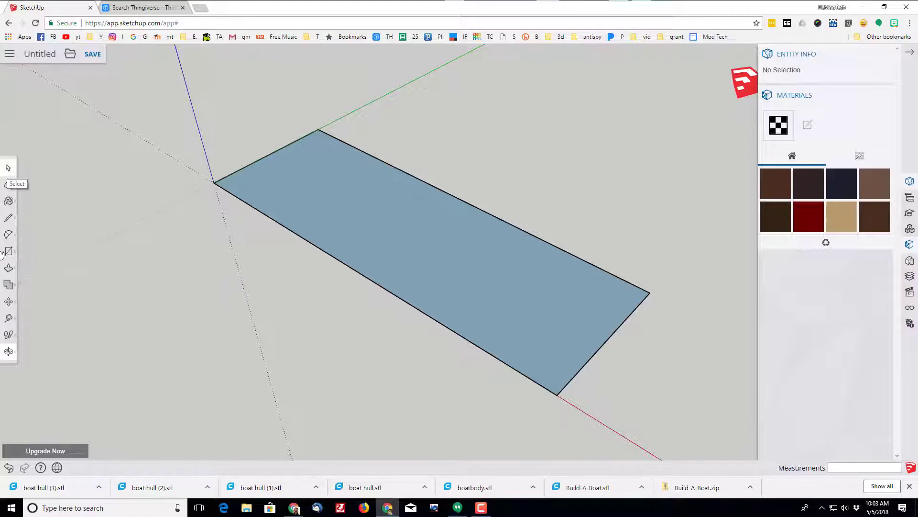
left_click(9, 267)
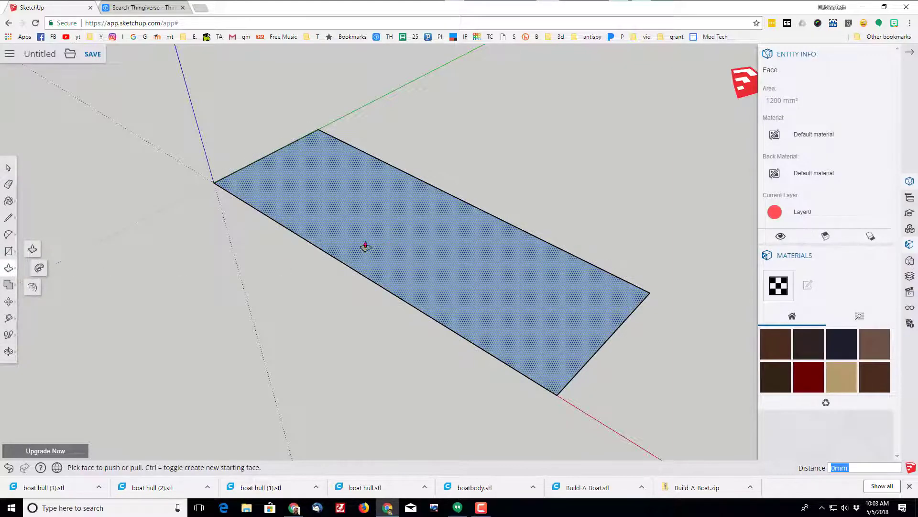
left_click_drag(383, 242, 330, 133)
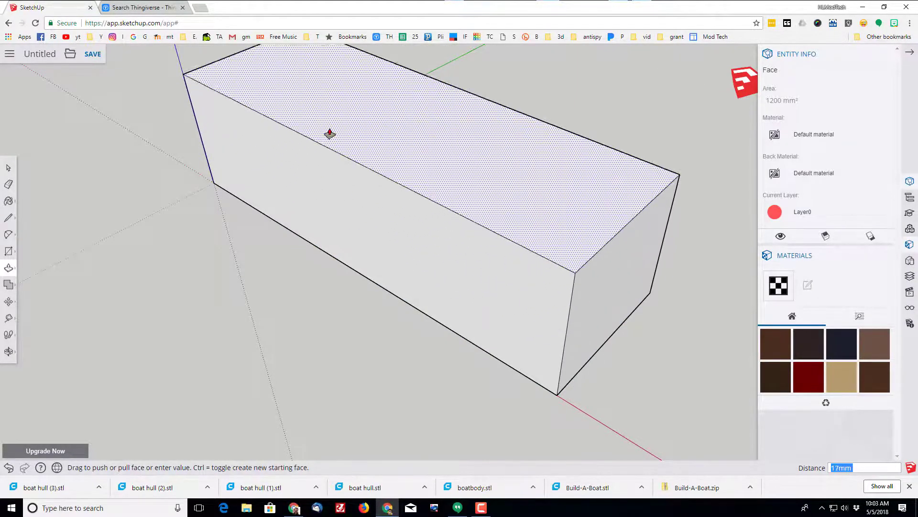
type("20")
key("Return")
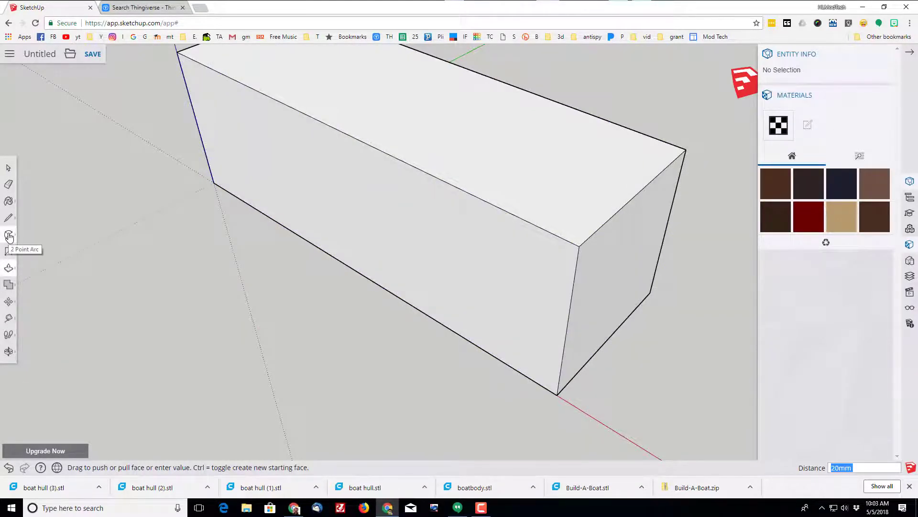
- Select the whole block and make it a component named hull
left_click(8, 168)
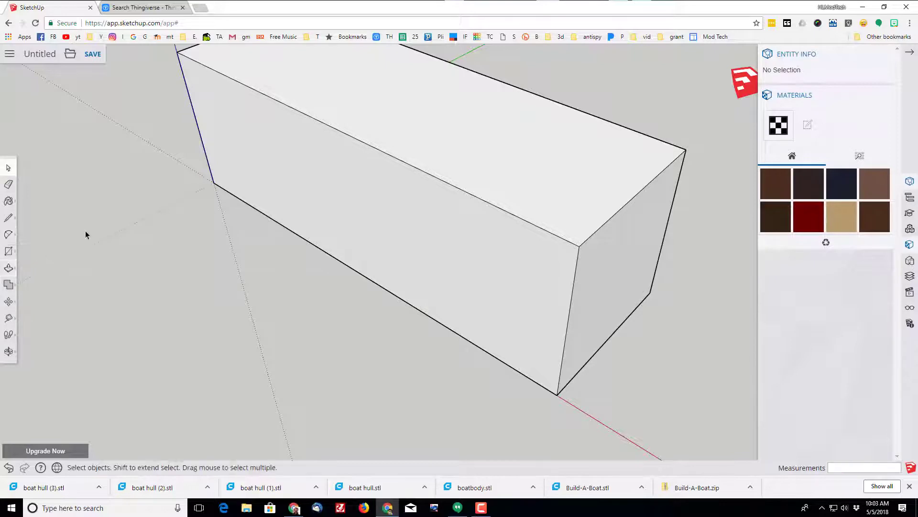
scroll(85, 230, "down", 2)
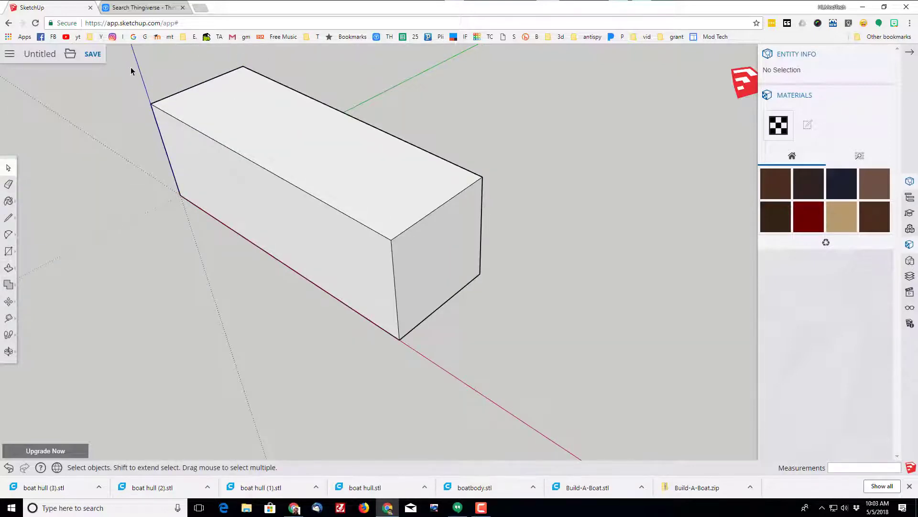
left_click_drag(129, 59, 548, 386)
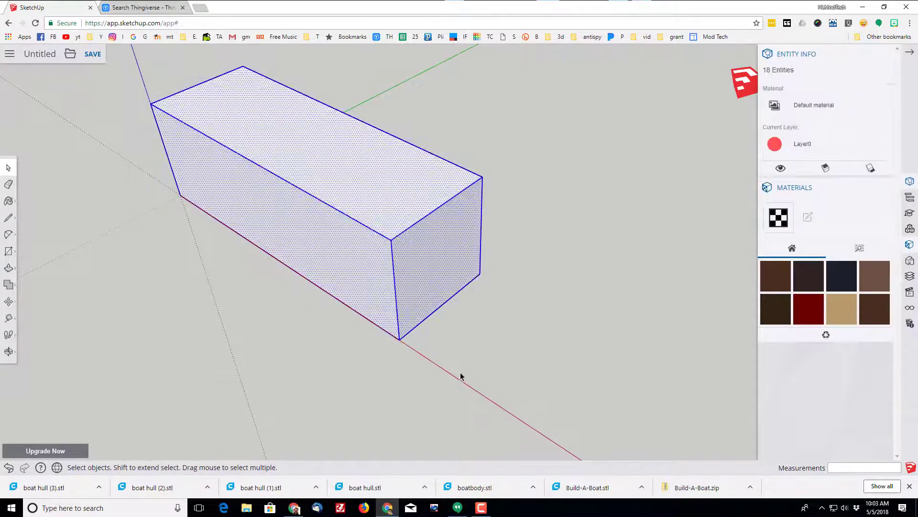
right_click(337, 239)
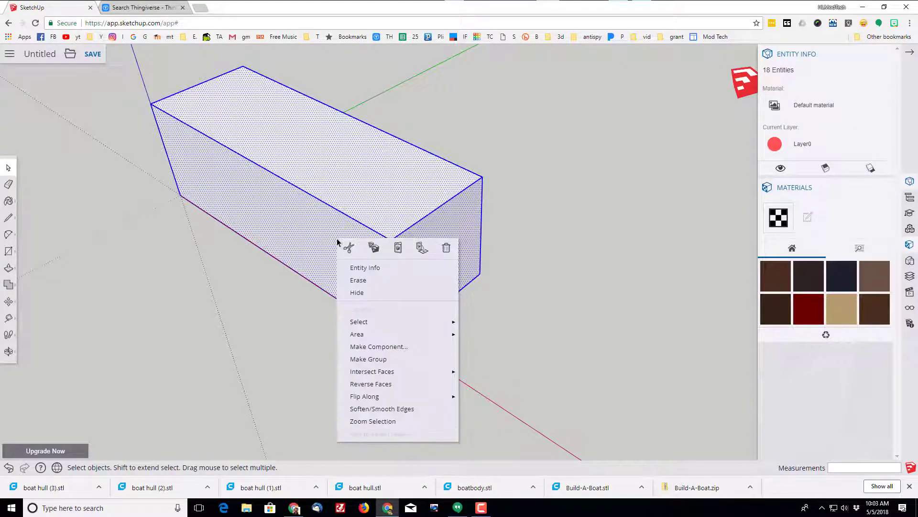
left_click(376, 346)
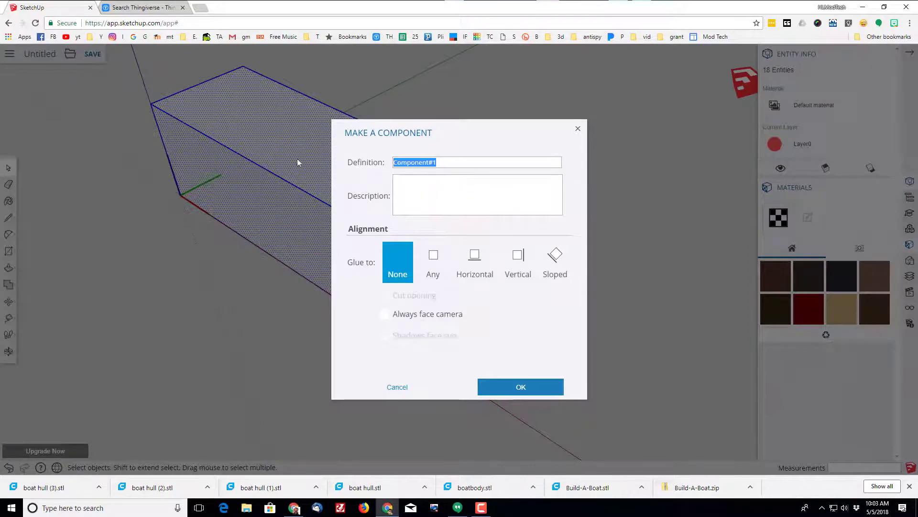
type("hull")
key("Return")
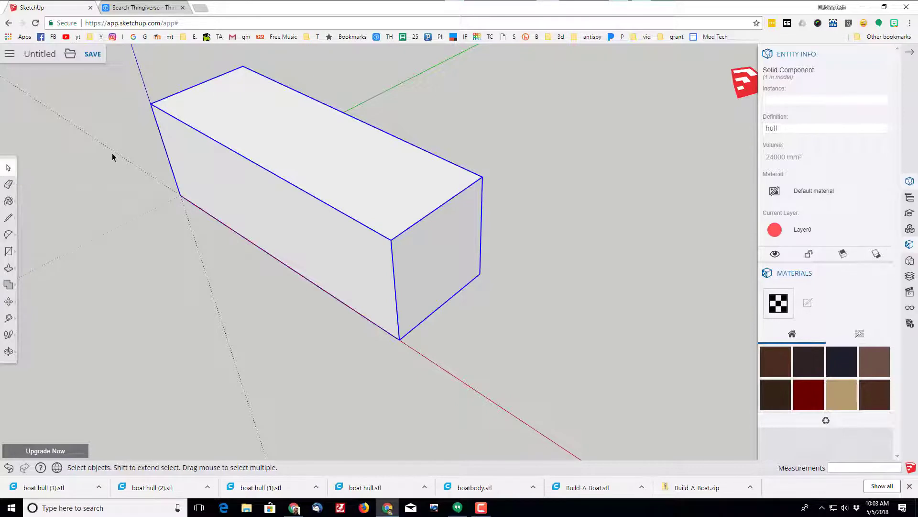
- Inside the hull component, draw a 2 Point Arc on the top face from near the short edge's middle to the corner above the origin, bulging about 15 mm
double_click(298, 153)
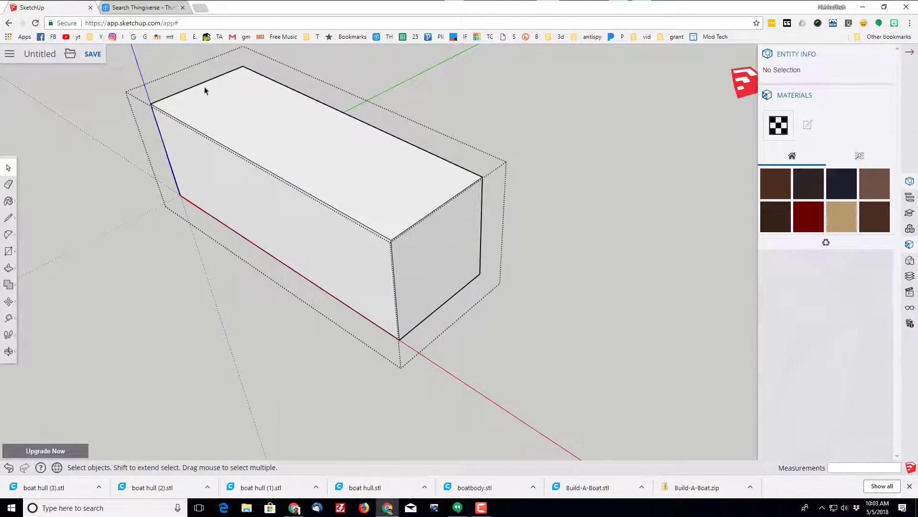
left_click(9, 235)
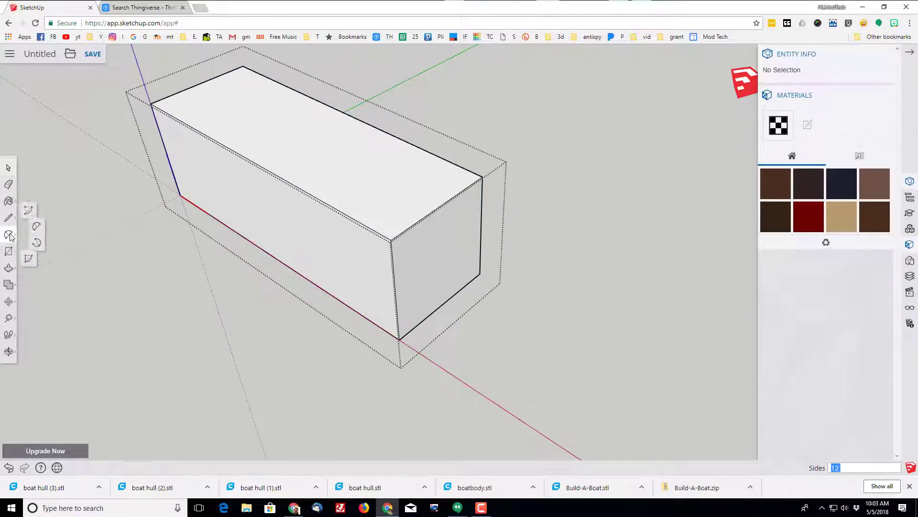
left_click(43, 226)
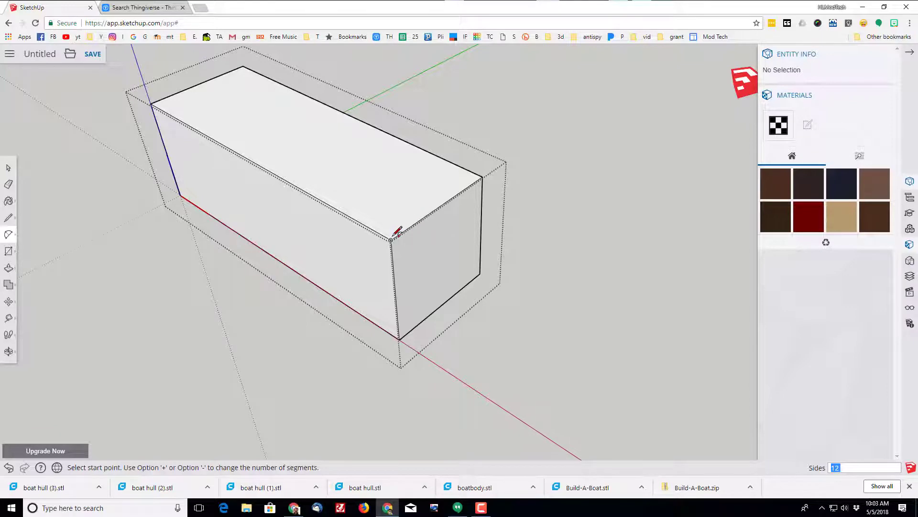
left_click(429, 213)
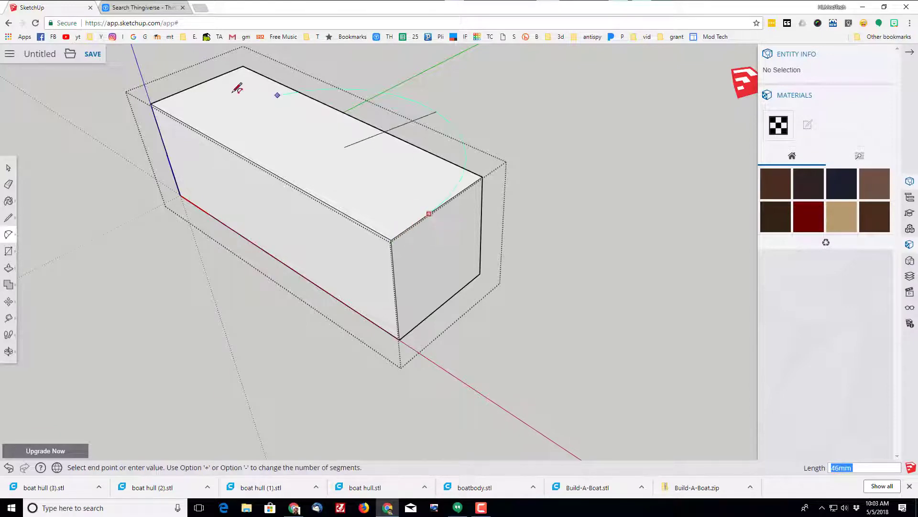
left_click(150, 104)
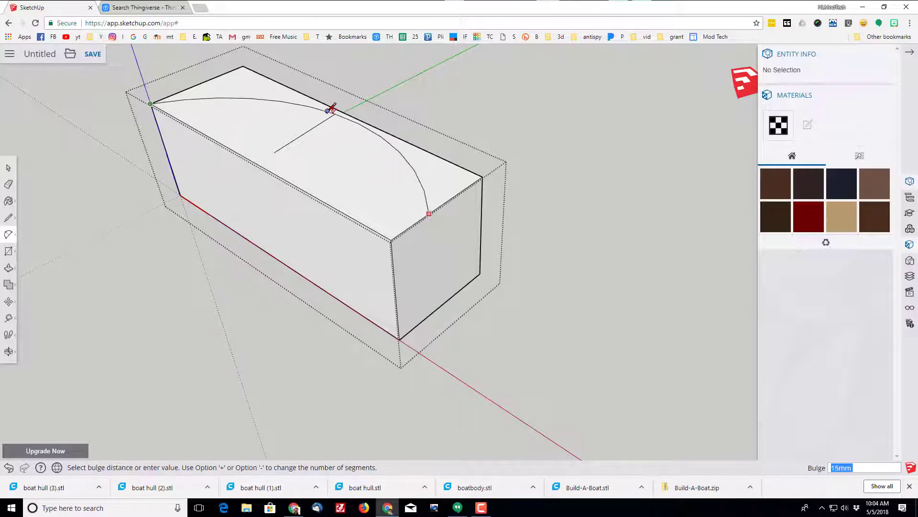
left_click(331, 108)
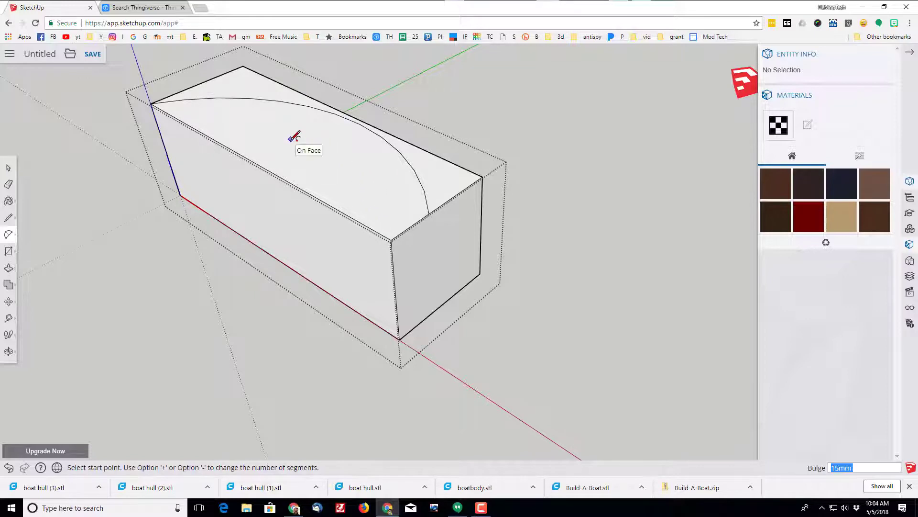
left_click(8, 168)
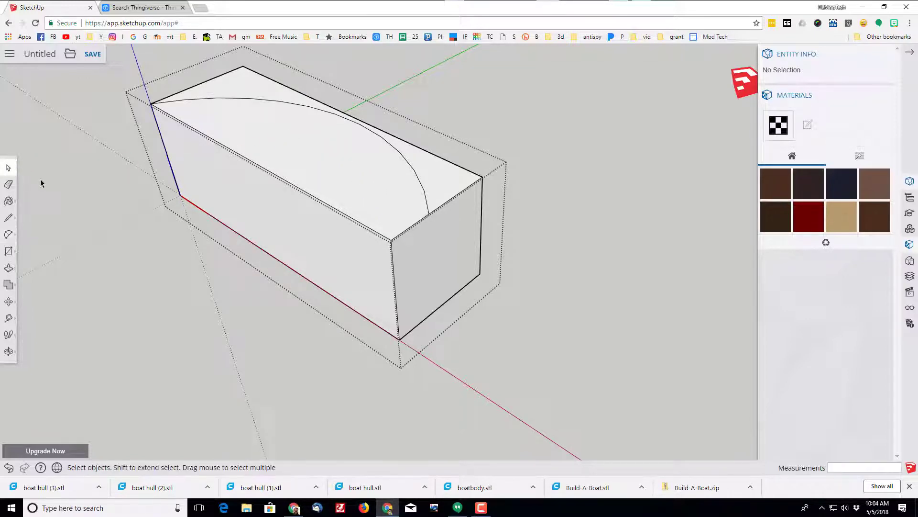
left_click(117, 228)
- Copy the hull component and place the copy exactly over the original by matching their bottom corners
left_click(396, 229)
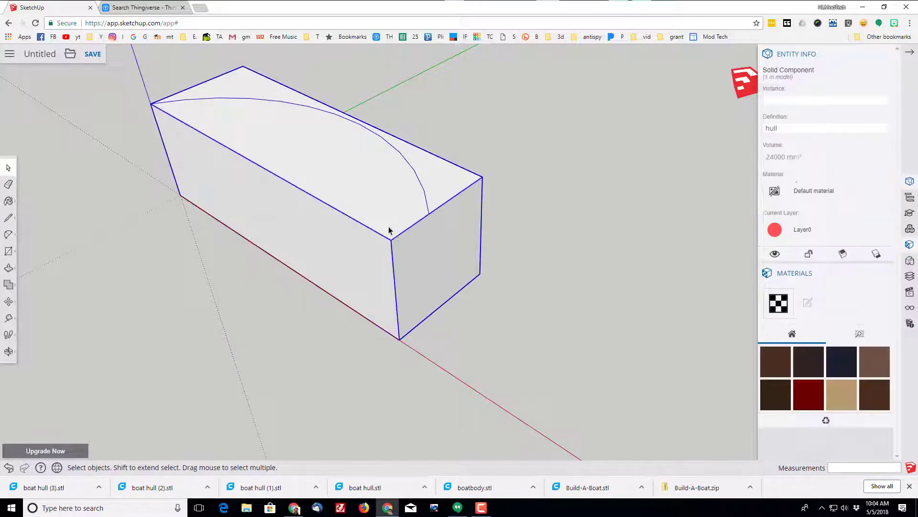
key("ctrl+c")
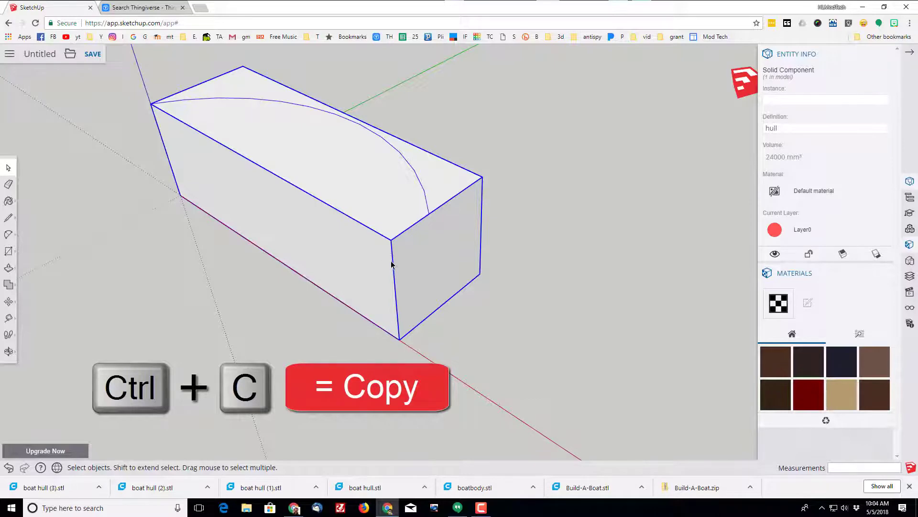
key("ctrl+v")
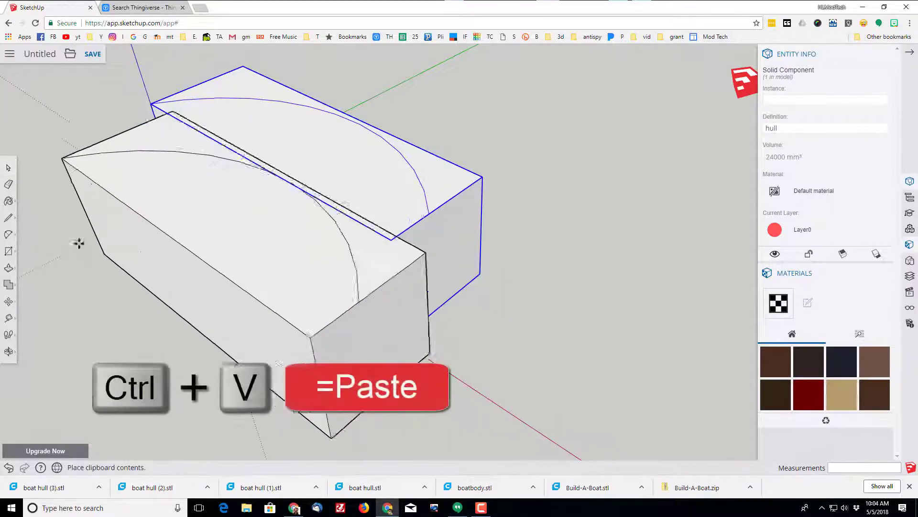
left_click(63, 245)
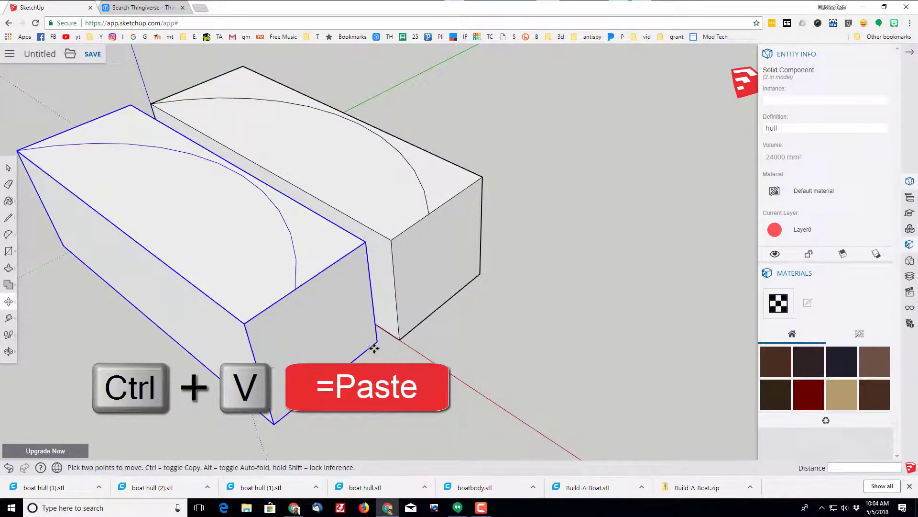
left_click(274, 422)
left_click(387, 355)
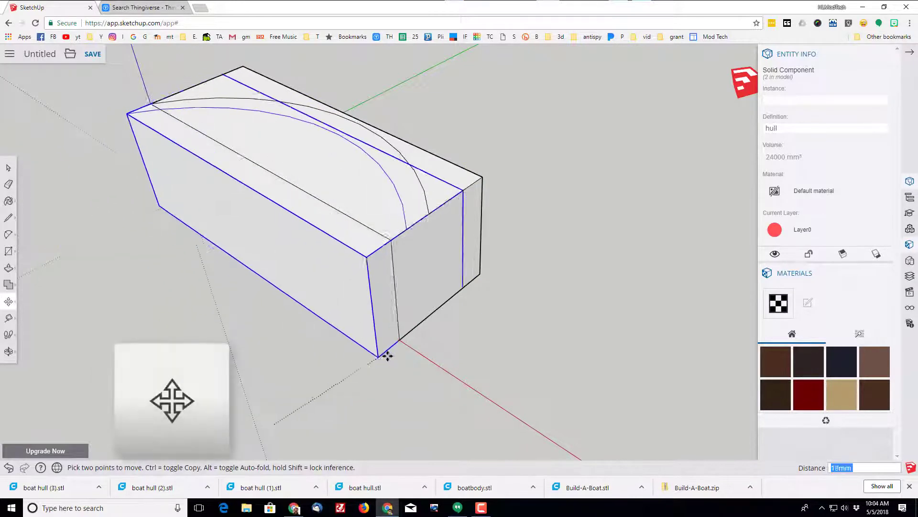
left_click(399, 339)
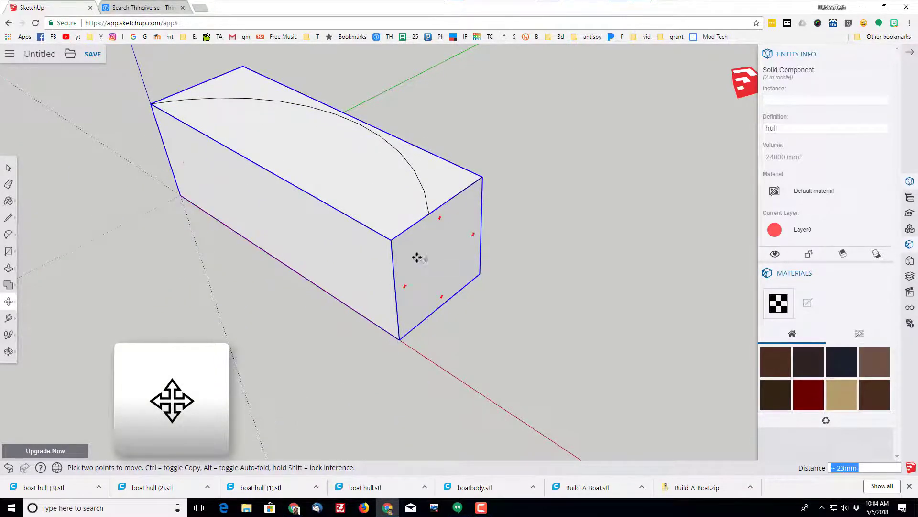
- Flip the copied hull along the component's green axis
right_click(324, 249)
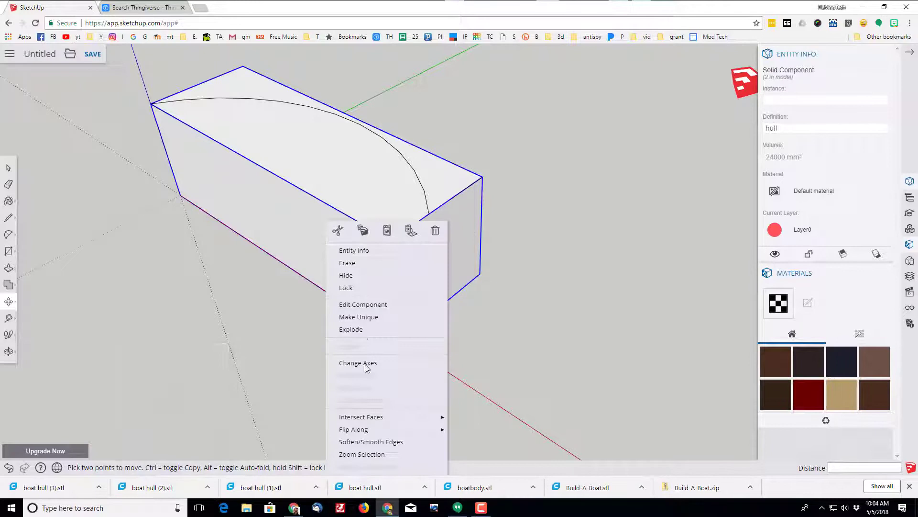
mouse_move(376, 433)
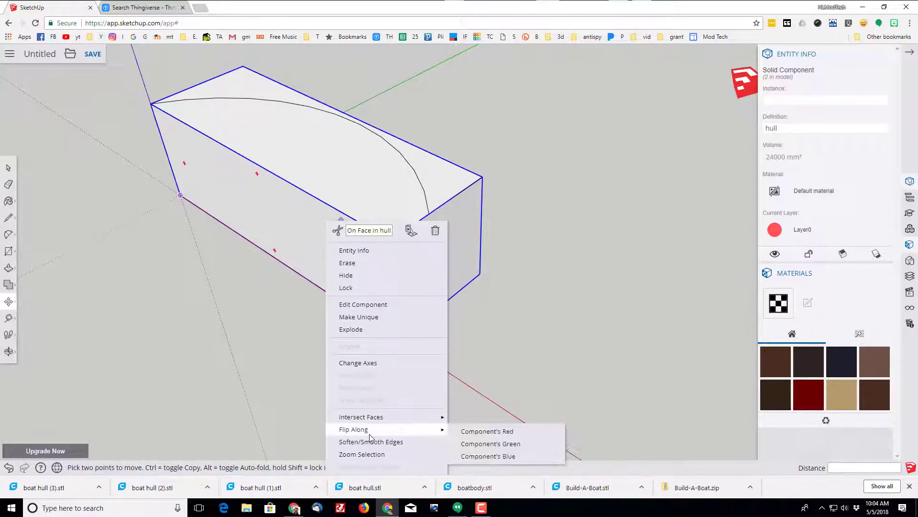
mouse_move(420, 432)
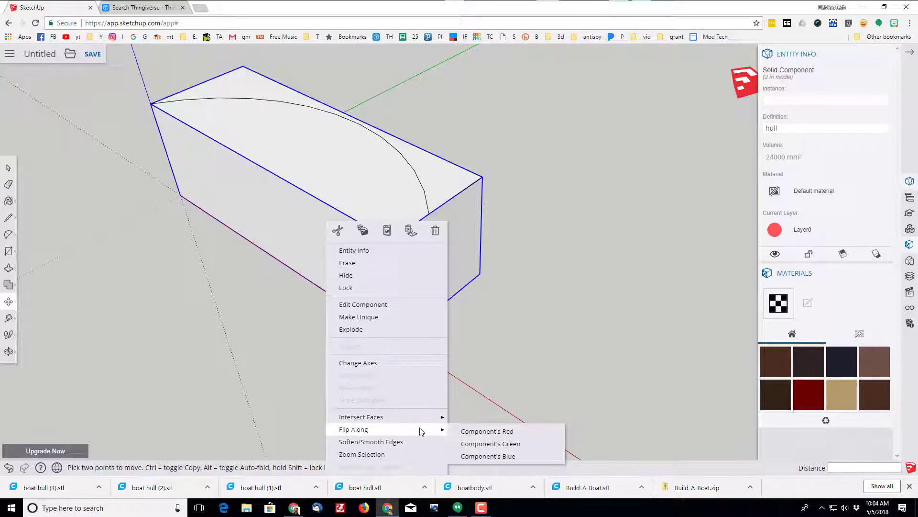
left_click(477, 445)
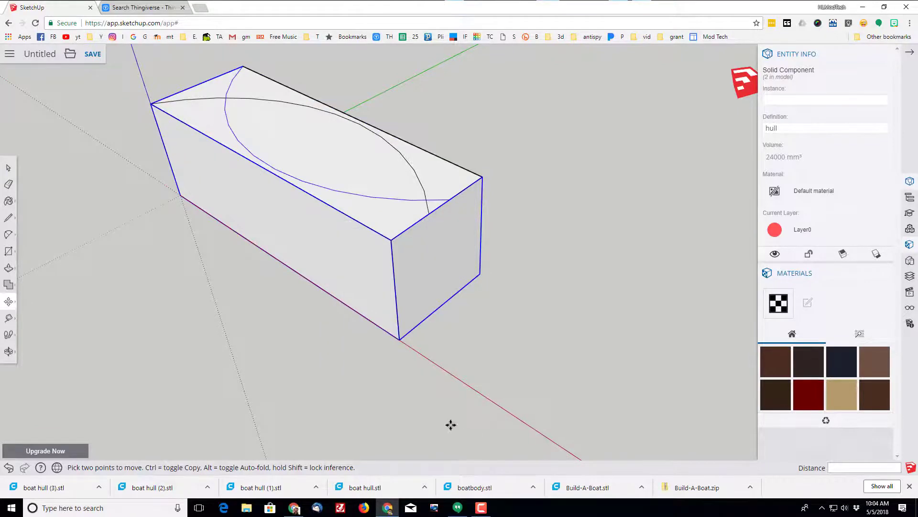
- Move the flipped hull copy 20 mm along the green axis so the two halves meet along their long sides
left_click(478, 273)
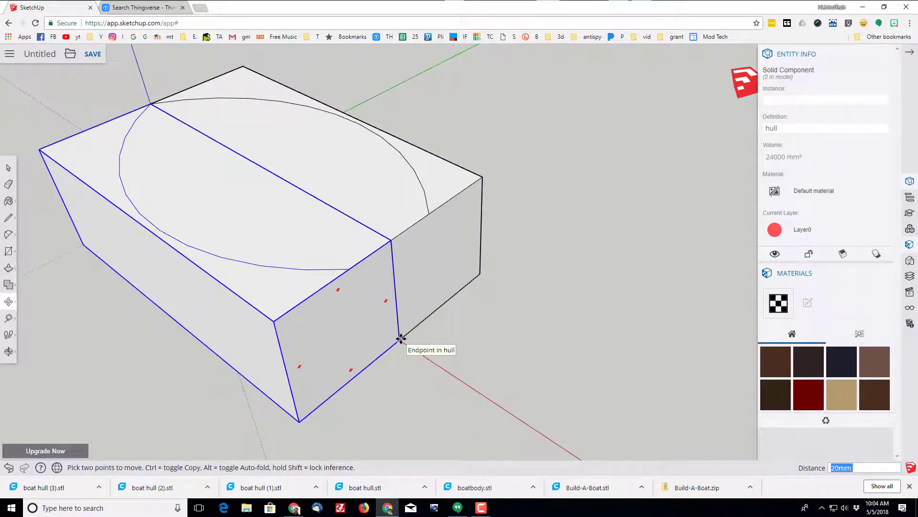
left_click(399, 339)
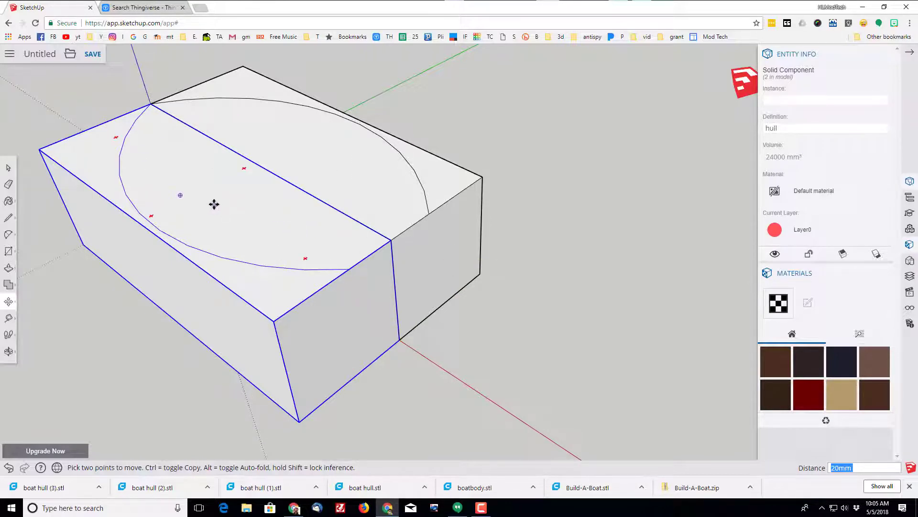
key("space")
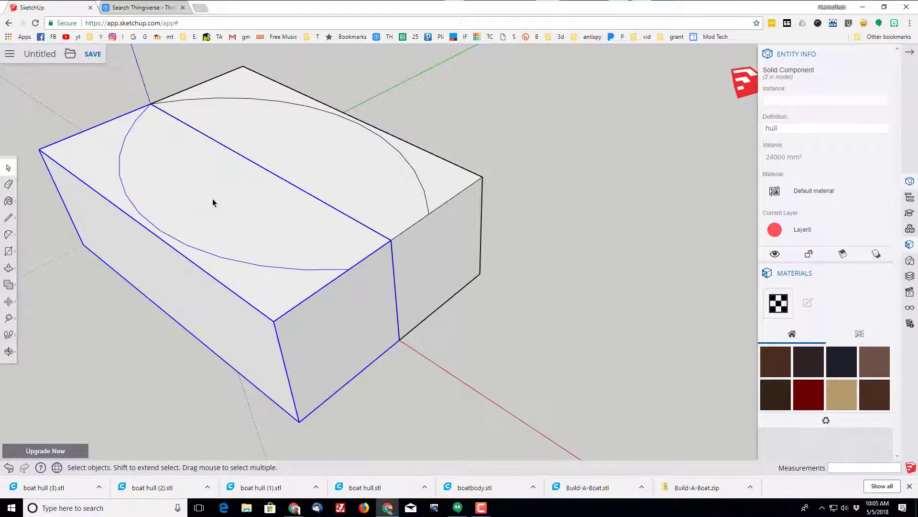
- Inside the hull component, Push/Pull the area outside the arc down 20 mm to cut it away
double_click(217, 206)
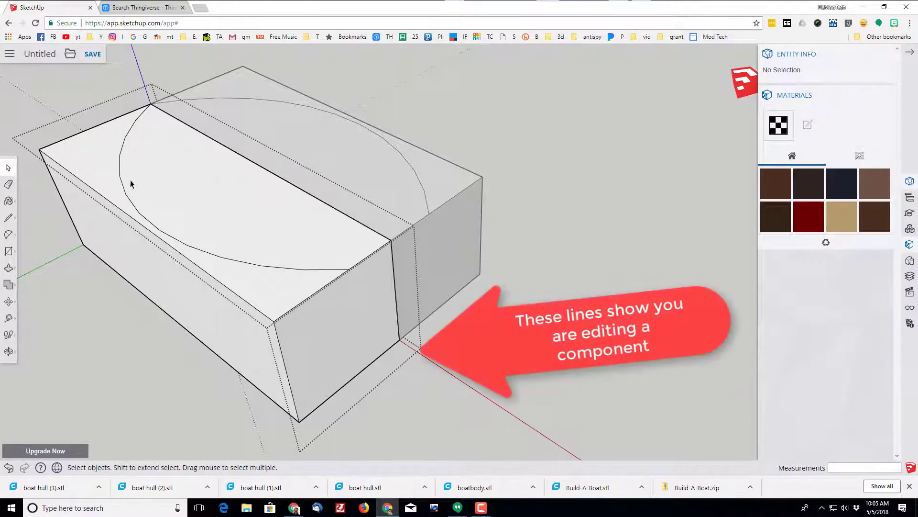
left_click(9, 270)
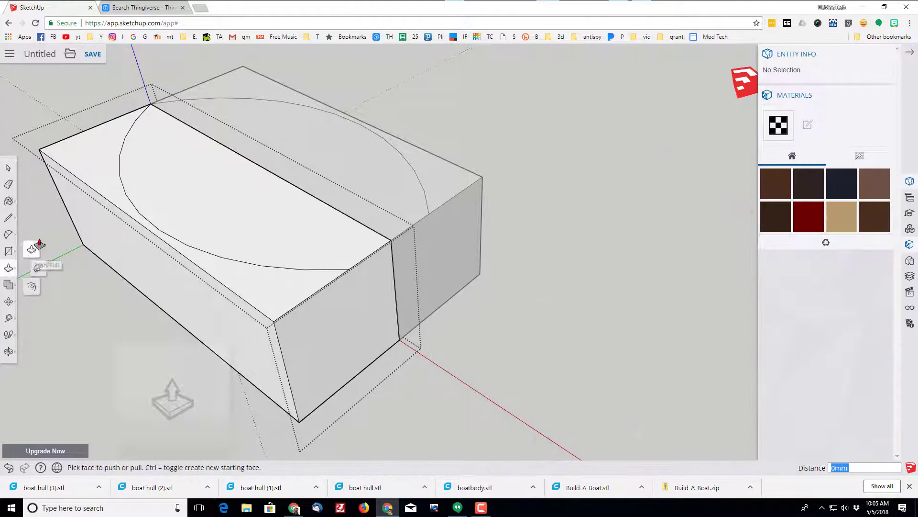
left_click(90, 184)
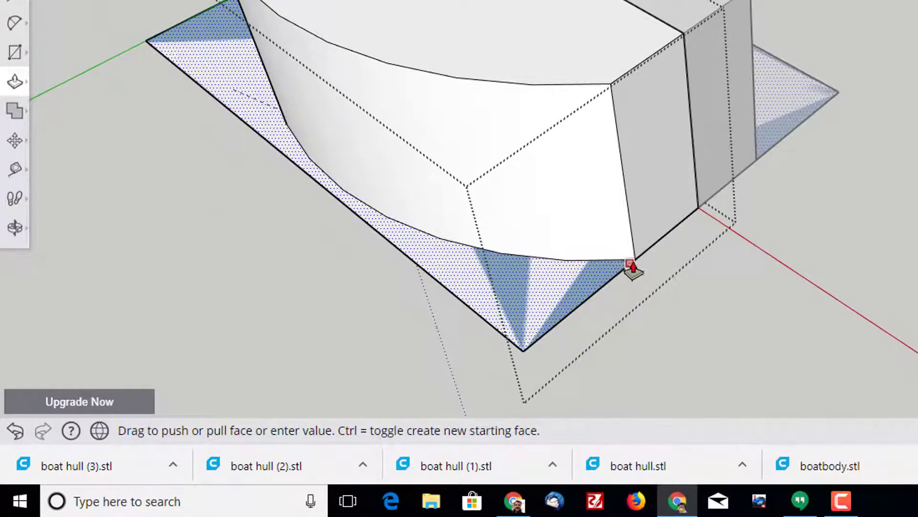
left_click(635, 269)
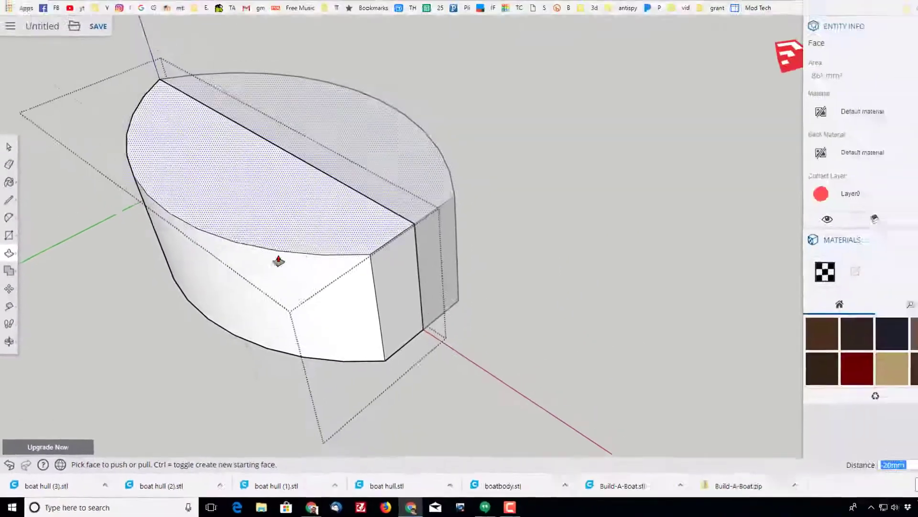
- Offset the outline of the hull's top face inward by 2 mm
middle_click_drag(449, 104, 499, 135)
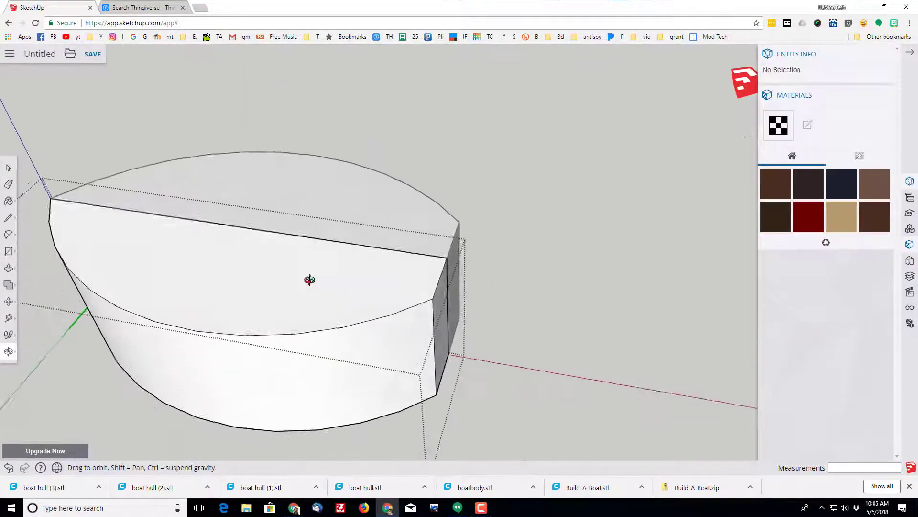
middle_click_drag(309, 280, 239, 285)
left_click(9, 267)
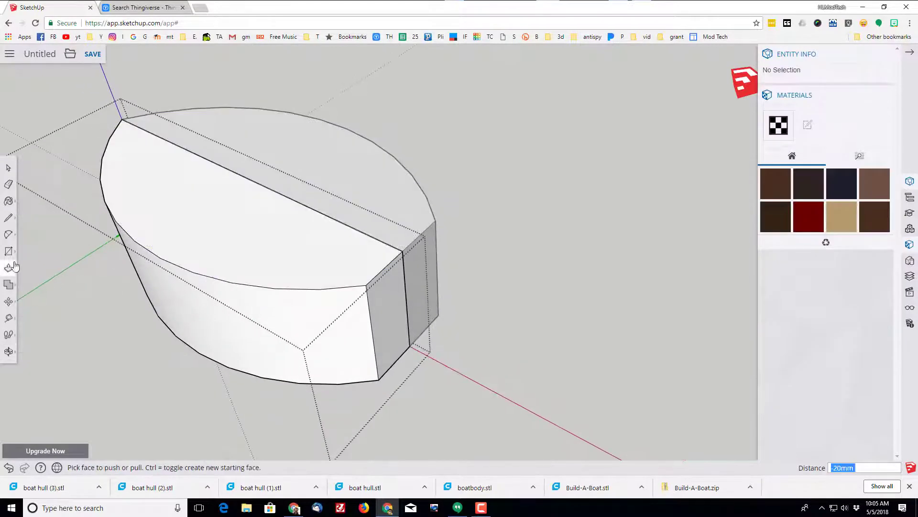
left_click(9, 269)
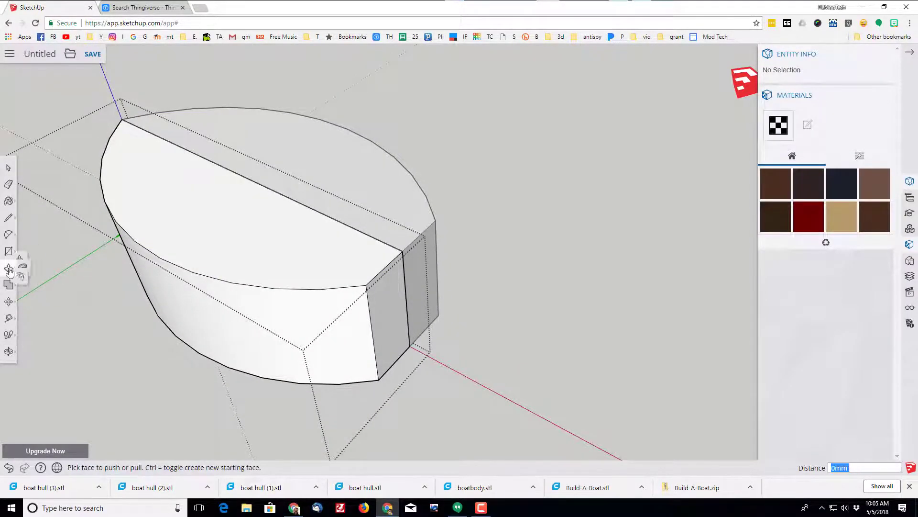
left_click(30, 288)
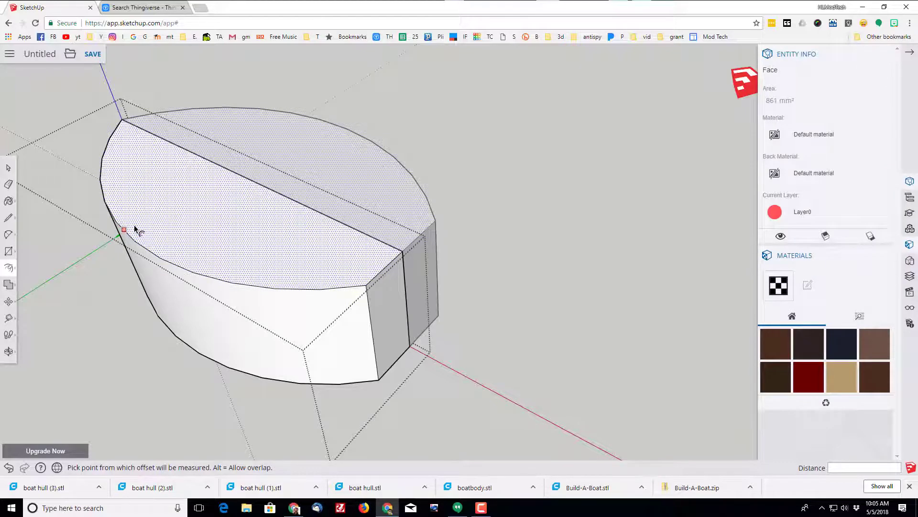
left_click_drag(135, 230, 163, 212)
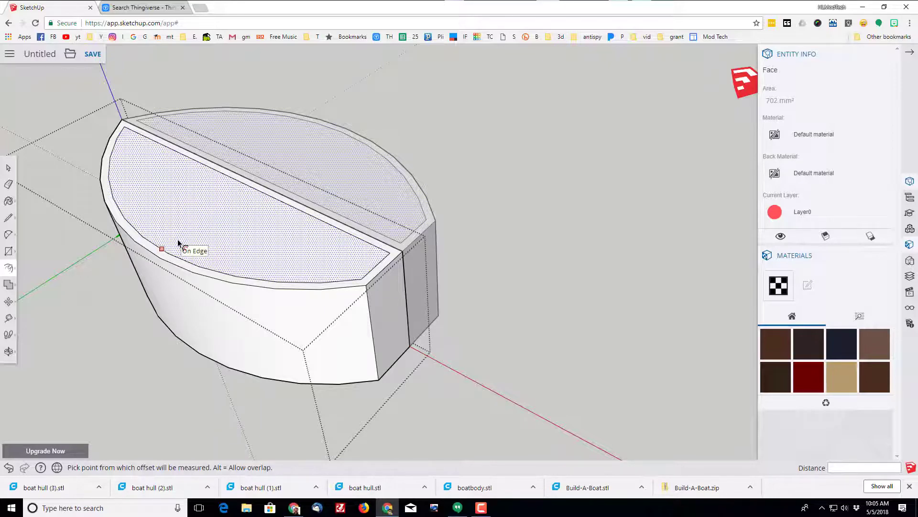
key("ctrl+z")
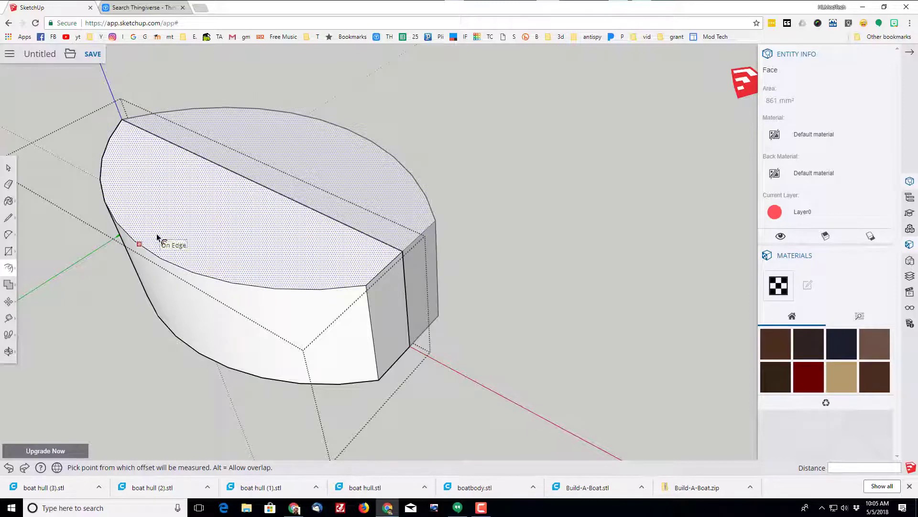
left_click(158, 238)
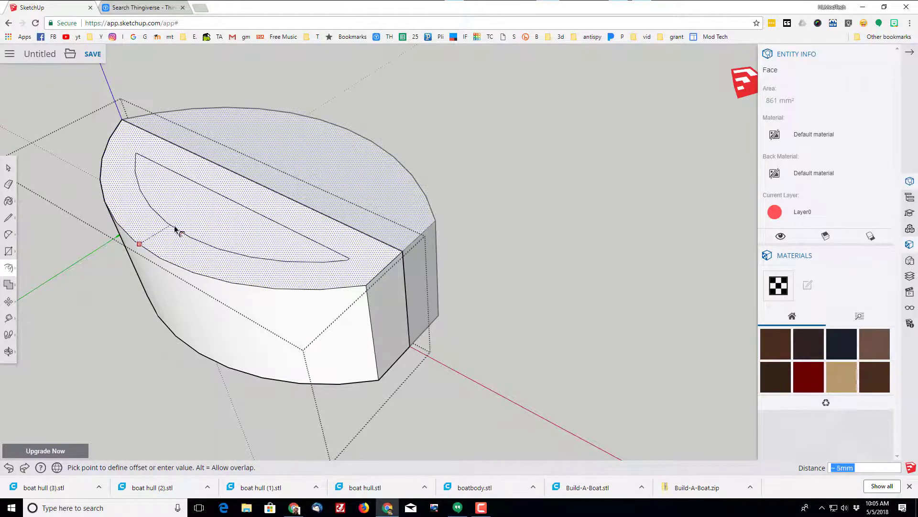
type("2")
key("Return")
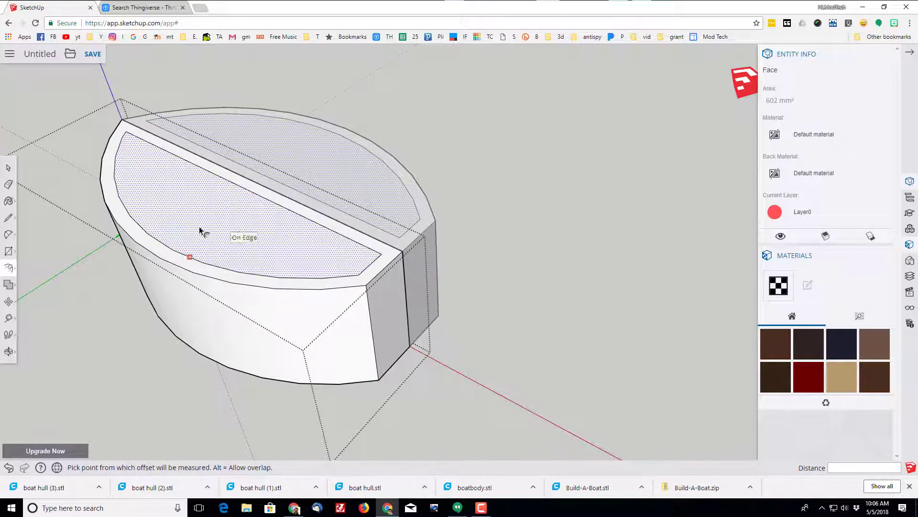
key("Escape")
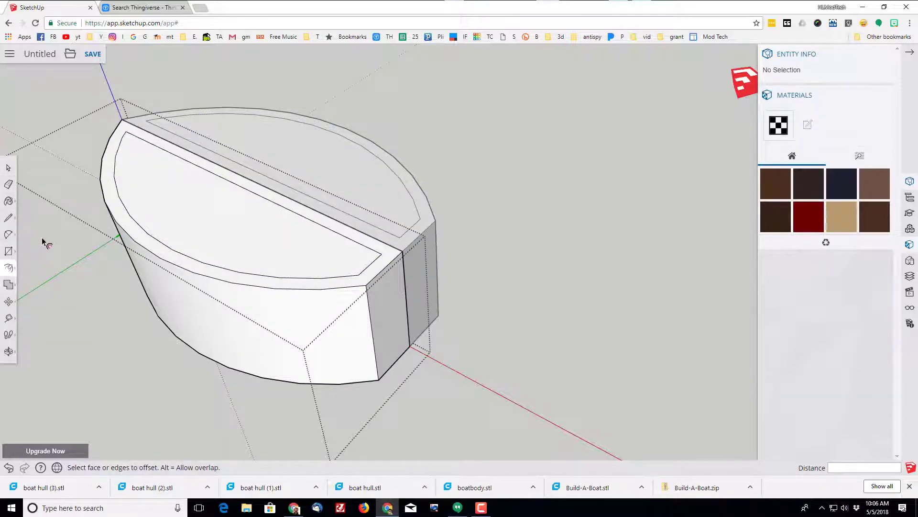
- Push/Pull the inner top face down 12 mm to hollow out the hull
key("p")
left_click(159, 214)
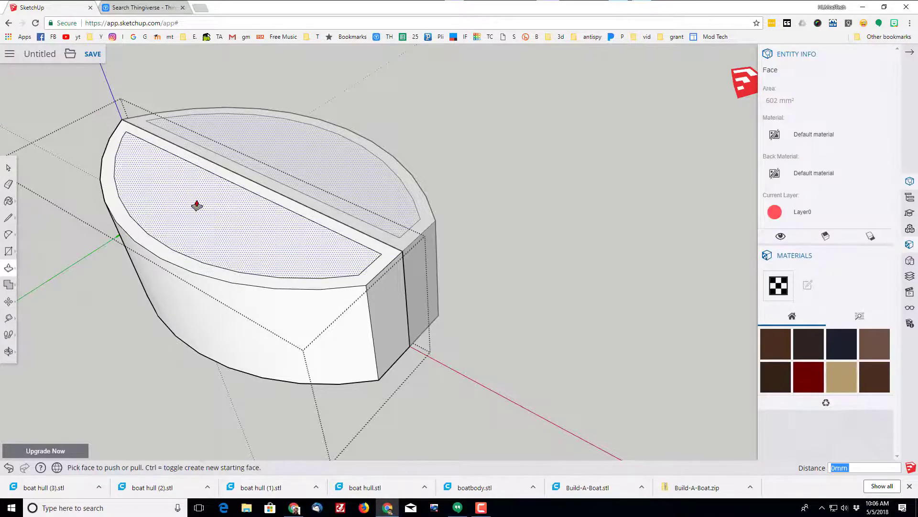
mouse_move(196, 205)
left_mouse_down()
mouse_move(378, 383)
mouse_move(252, 265)
mouse_move(240, 234)
left_mouse_up()
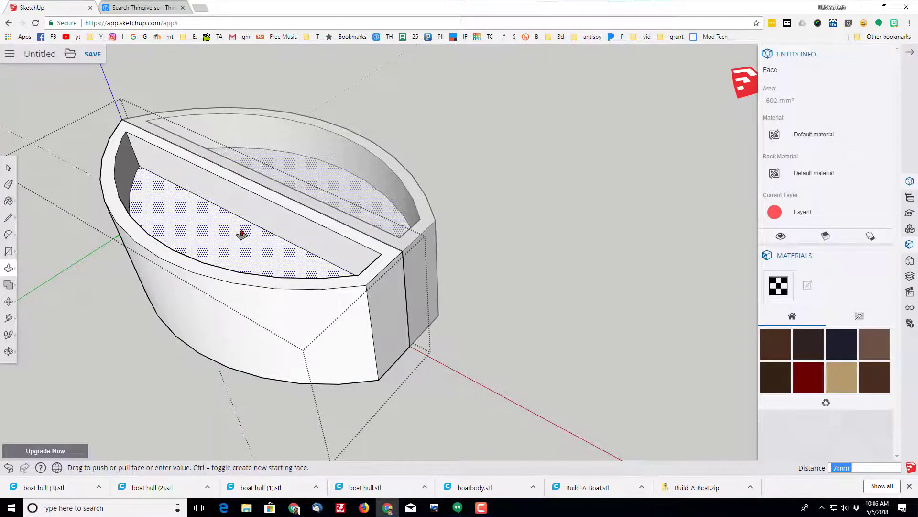
key("Return")
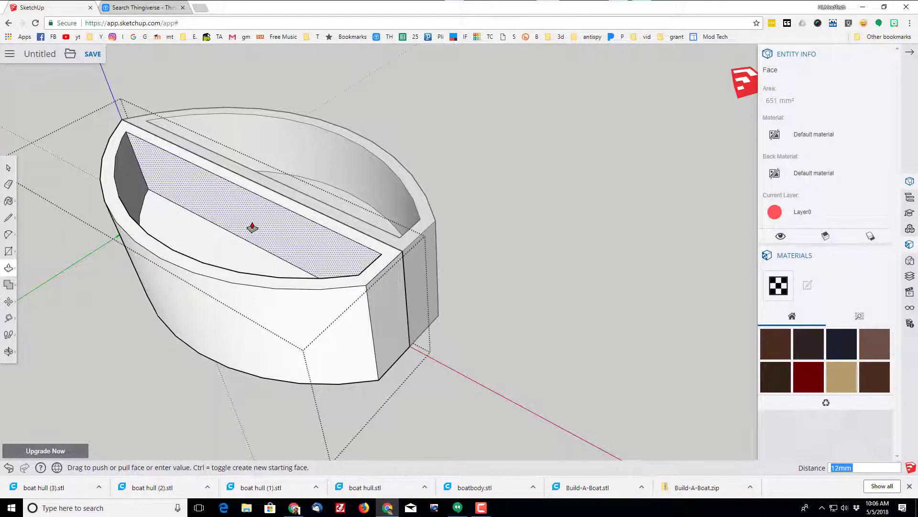
- Push/Pull the inner wall along the centre line by 2 mm to remove the divider, and finish editing the component
left_click_drag(255, 220, 266, 204)
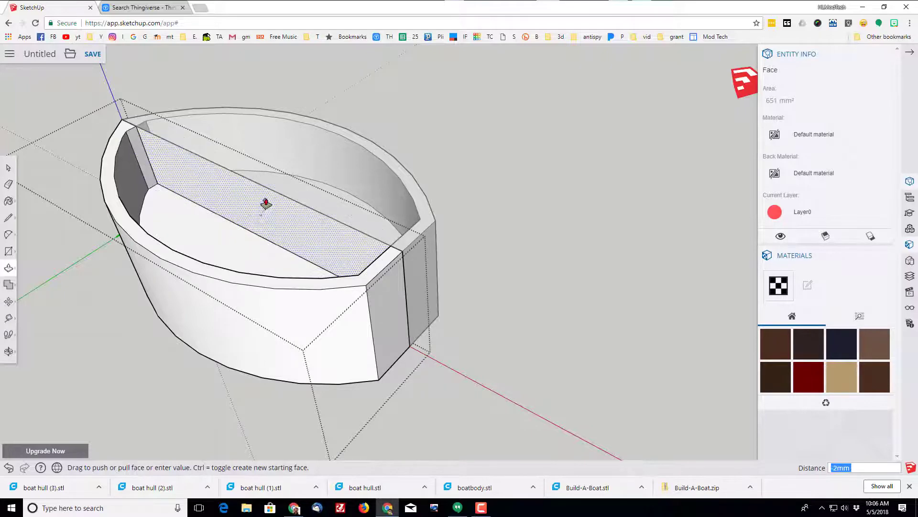
left_click(273, 195)
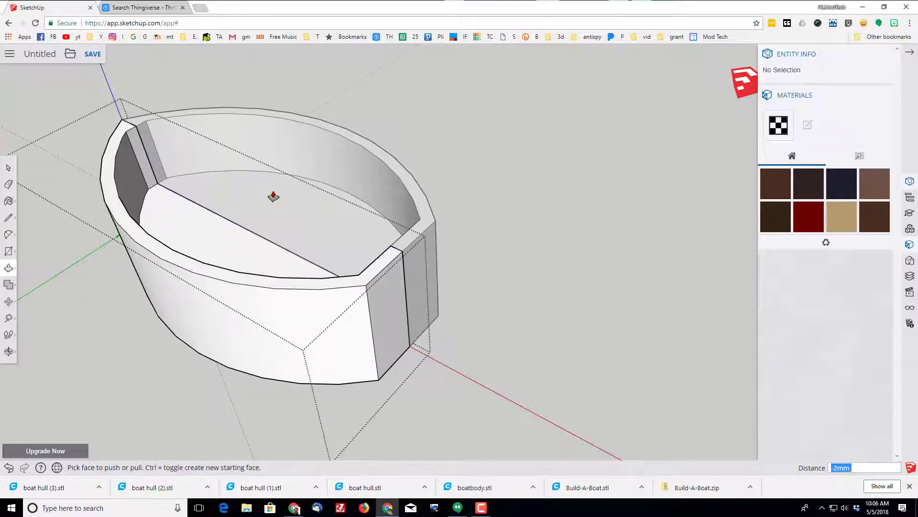
mouse_move(213, 234)
middle_mouse_down()
mouse_move(412, 258)
mouse_move(318, 282)
mouse_move(163, 219)
mouse_move(223, 196)
mouse_move(143, 213)
middle_mouse_up()
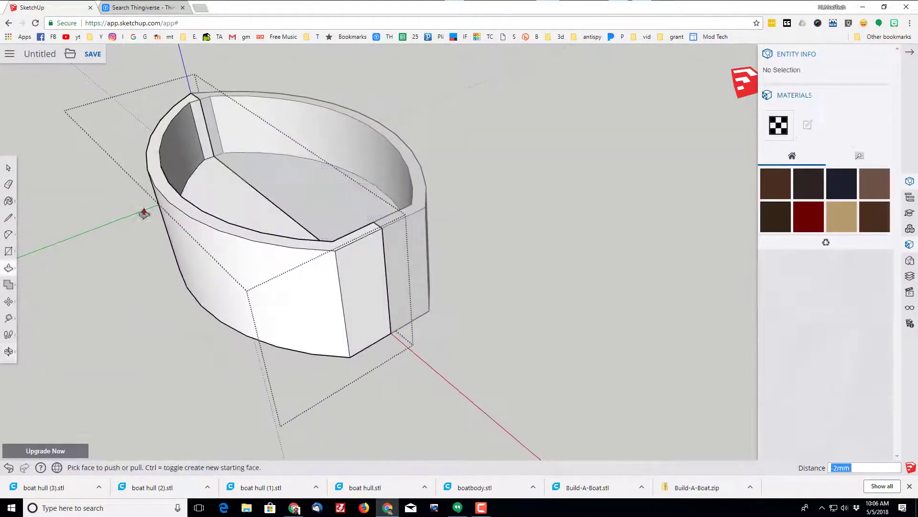
left_click(217, 216)
left_click(9, 168)
- Inside the hull component, select the bottom face and its edges and scale them inward along the green axis
middle_click_drag(287, 287, 344, 323)
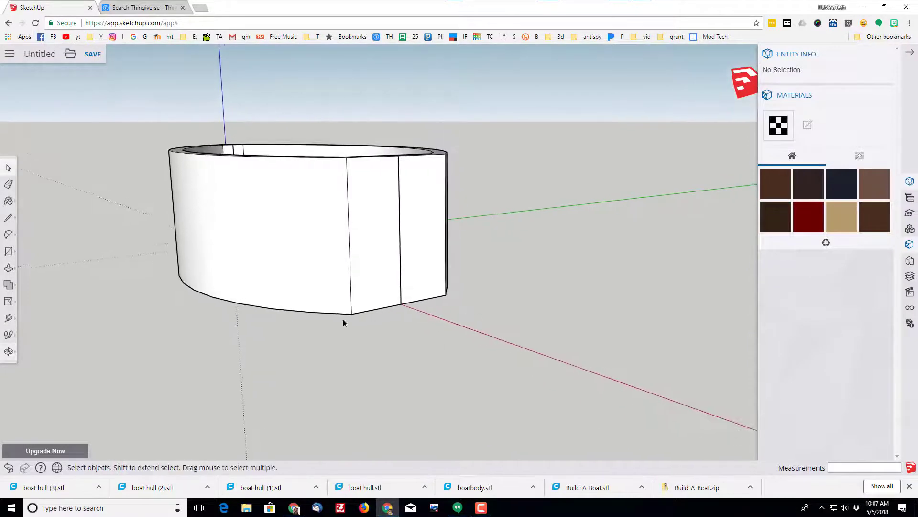
double_click(230, 236)
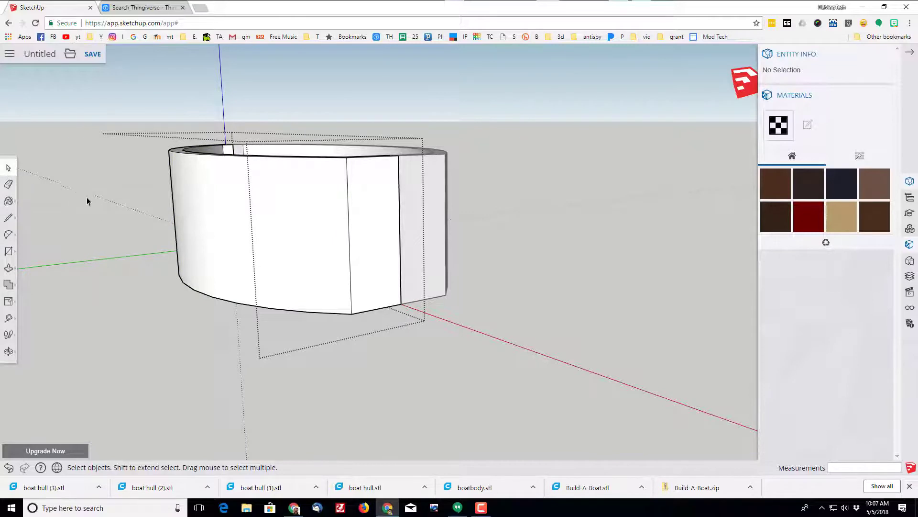
left_click_drag(87, 197, 550, 351)
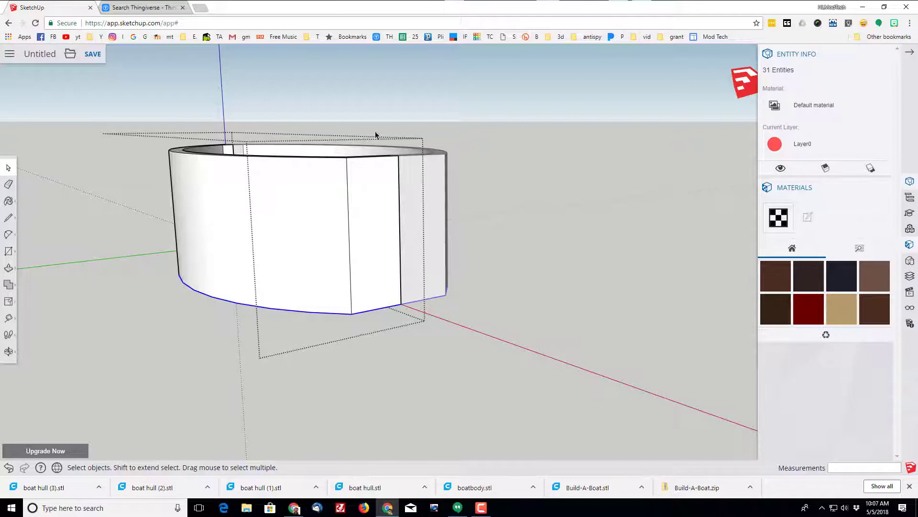
middle_click_drag(434, 75, 250, 191)
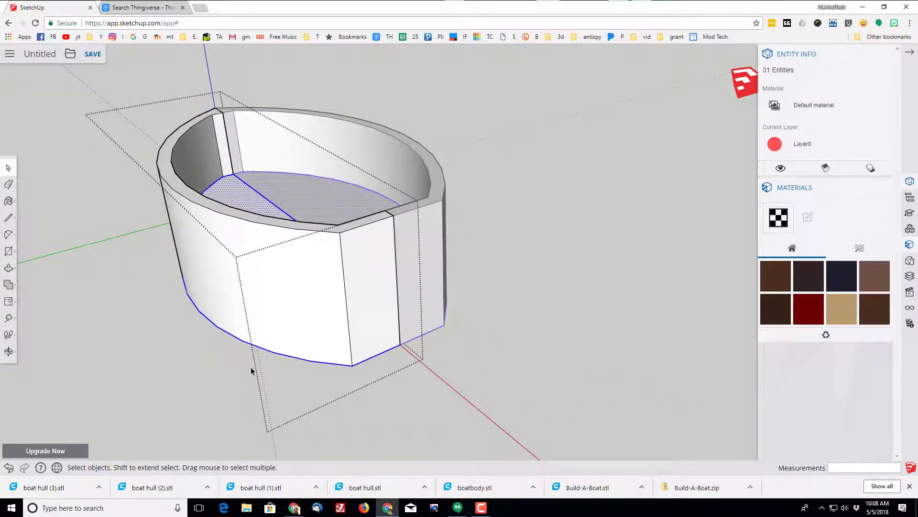
middle_click_drag(177, 345, 170, 325)
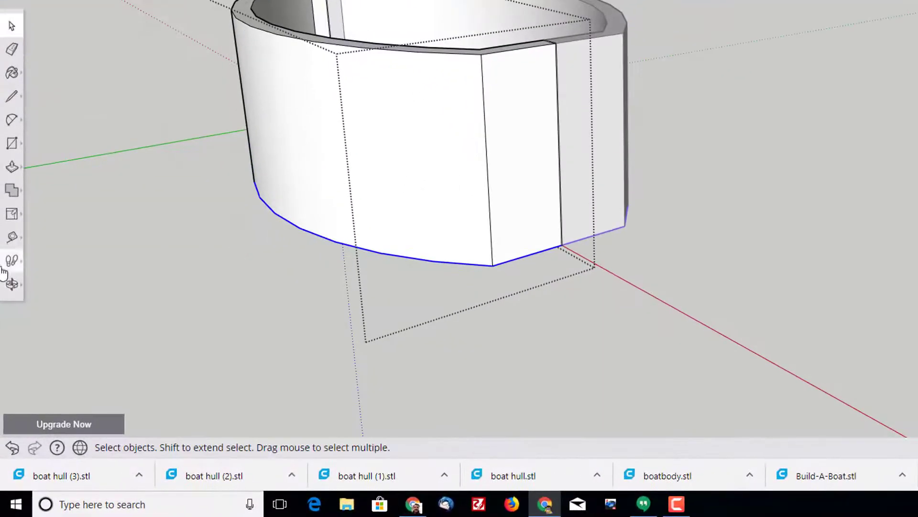
left_click(12, 213)
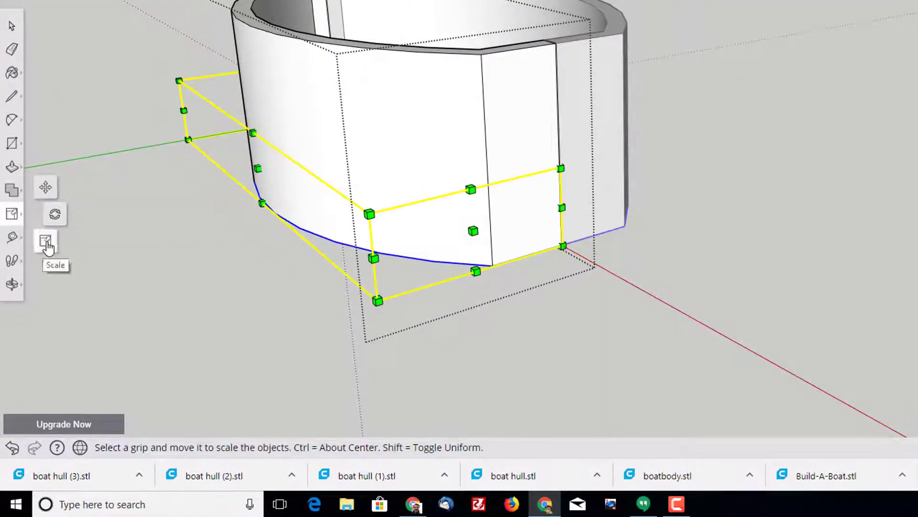
left_click(47, 246)
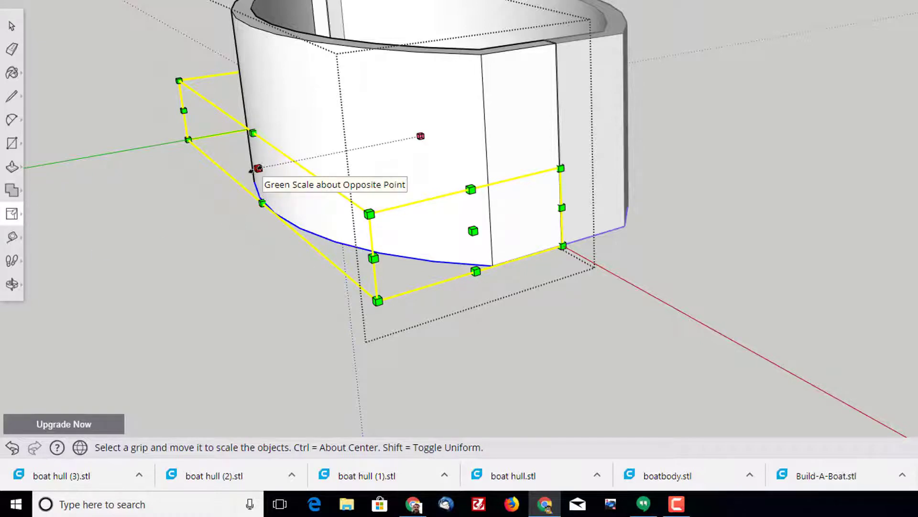
left_click_drag(258, 169, 309, 160)
- Try to scale the hull's bottom along the red and blue axes together about the opposite point, and undo it
key("o")
left_click_drag(237, 232, 146, 203)
key("s")
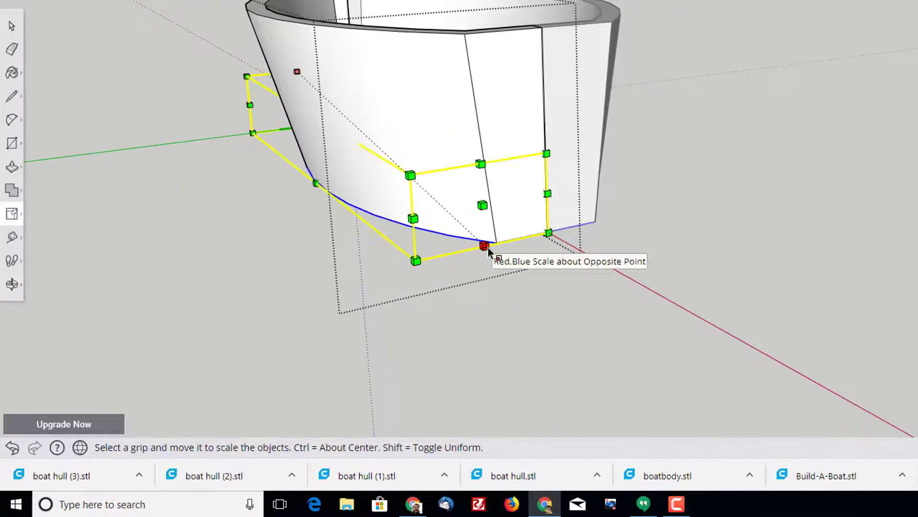
left_click_drag(484, 247, 479, 242)
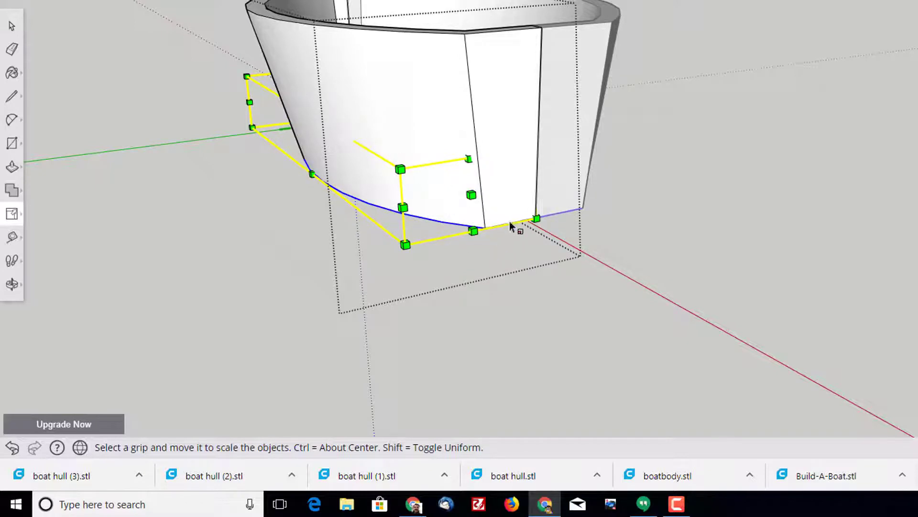
key("ctrl+z")
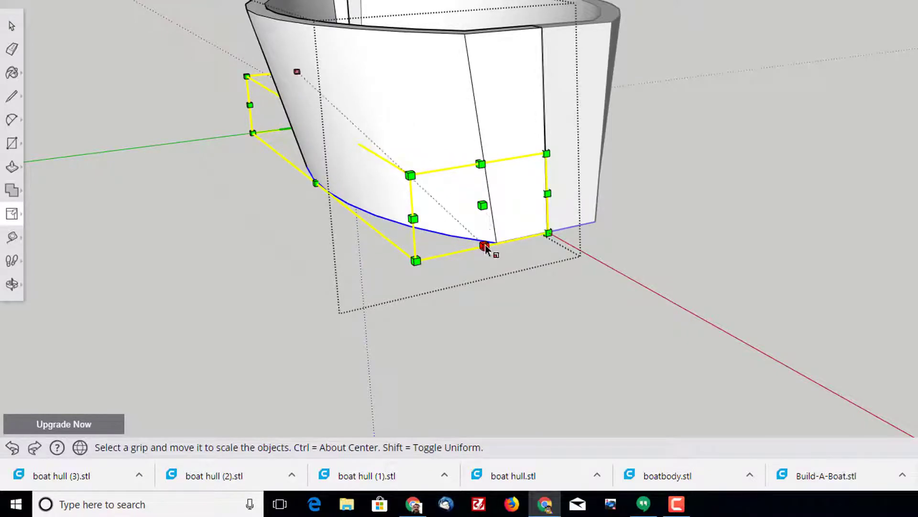
- Scale the hull's bottom inward along the red axis from both ends, pulling it in much further at the bow
left_click_drag(482, 205, 451, 186)
middle_click_drag(208, 231, 475, 268)
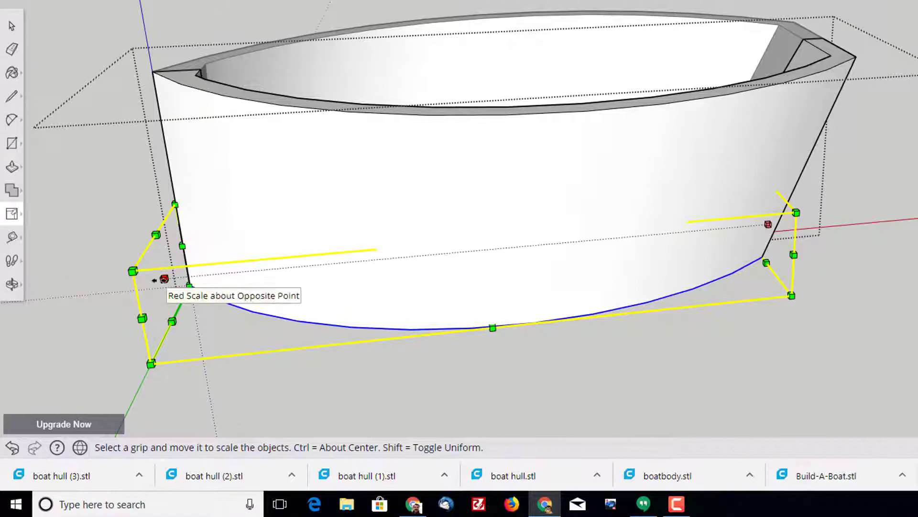
left_click_drag(158, 275, 345, 292)
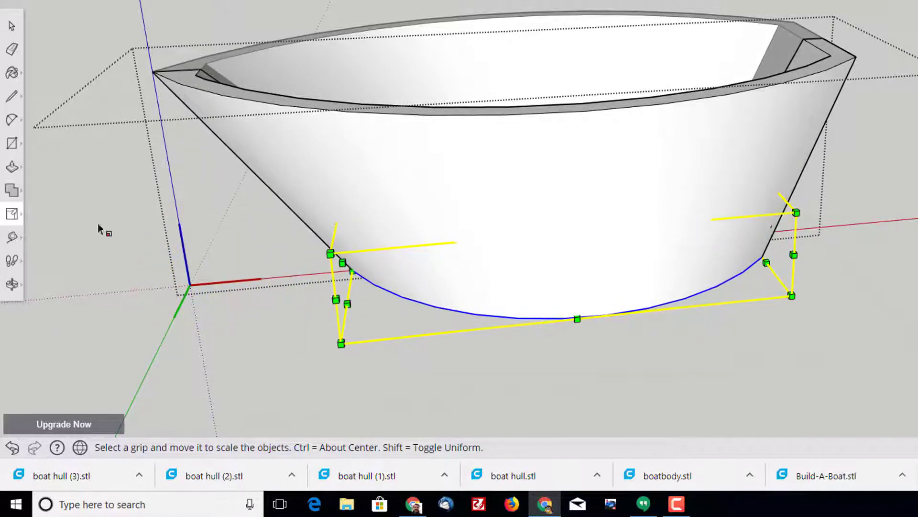
- Scale the hull's bottom narrower again along the green axis and finish editing the component
scroll(87, 37, "down", 1)
middle_click_drag(478, 369, 708, 263)
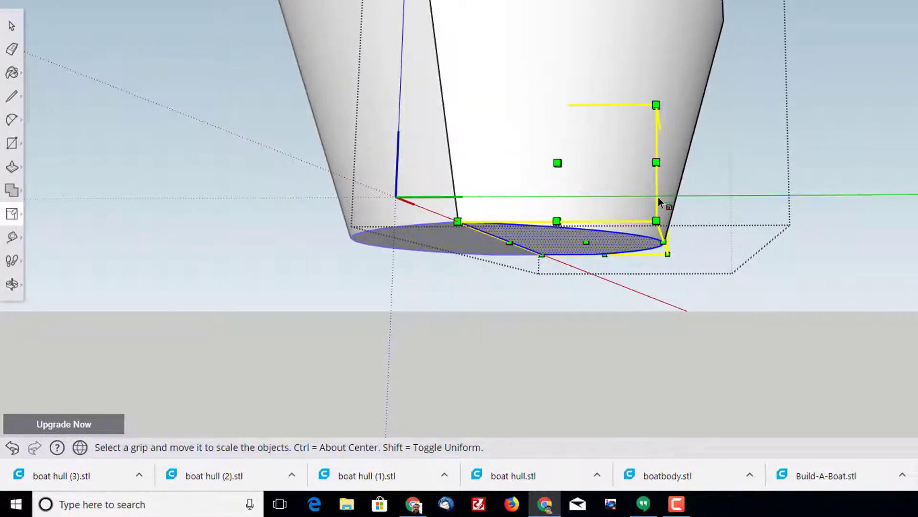
middle_click_drag(911, 245, 690, 206)
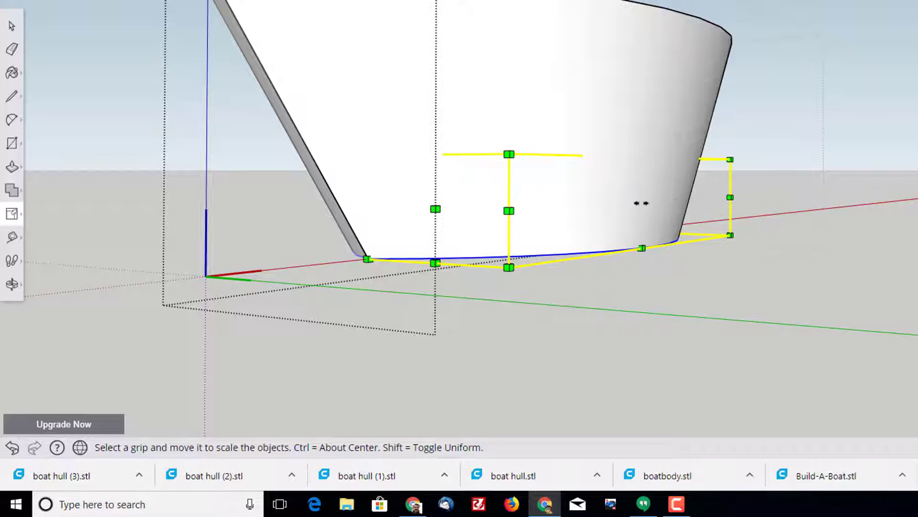
left_click_drag(640, 201, 600, 203)
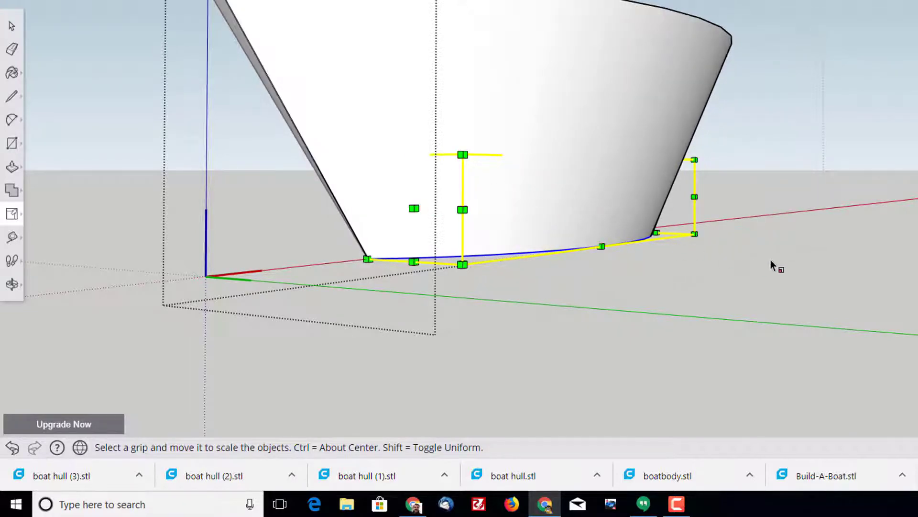
middle_click_drag(775, 265, 716, 176)
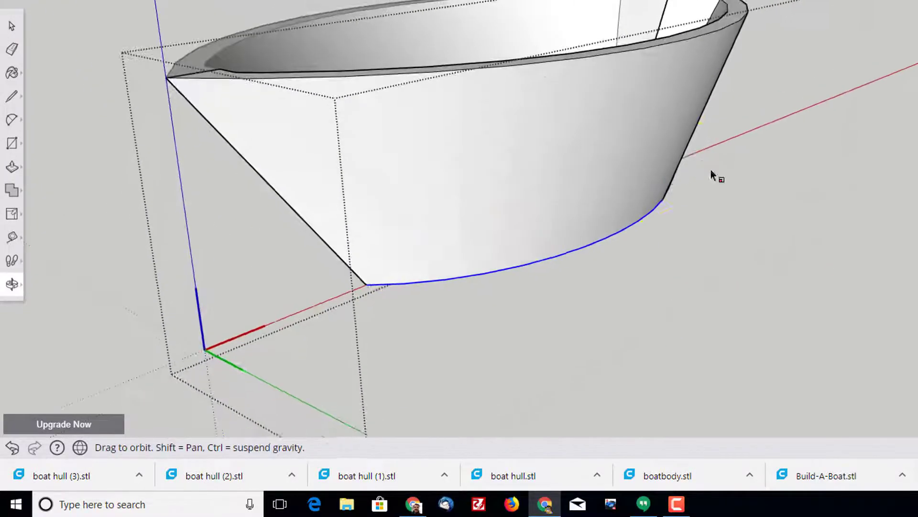
left_click(12, 26)
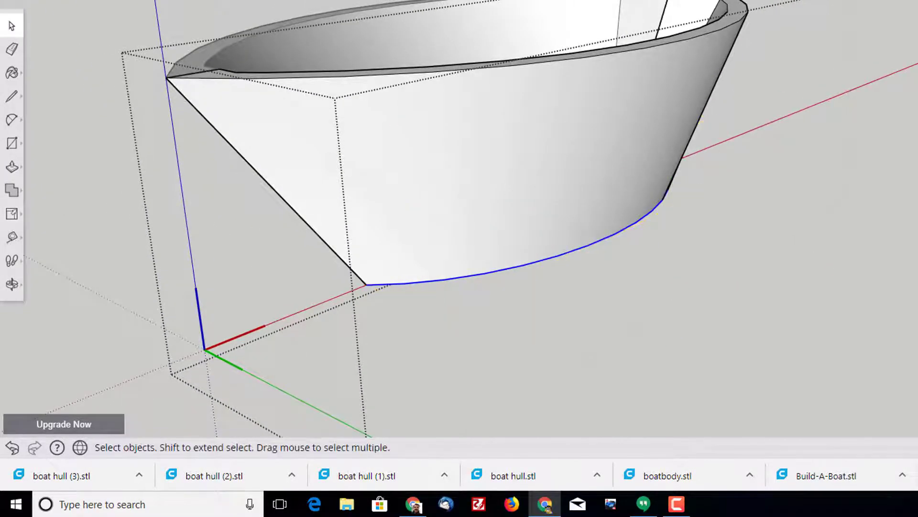
left_click(846, 261)
- Select both hull halves and merge them into one solid with Outer Shell
middle_click_drag(846, 260, 335, 163)
scroll(869, 253, "down", 3)
middle_click_drag(808, 280, 434, 185)
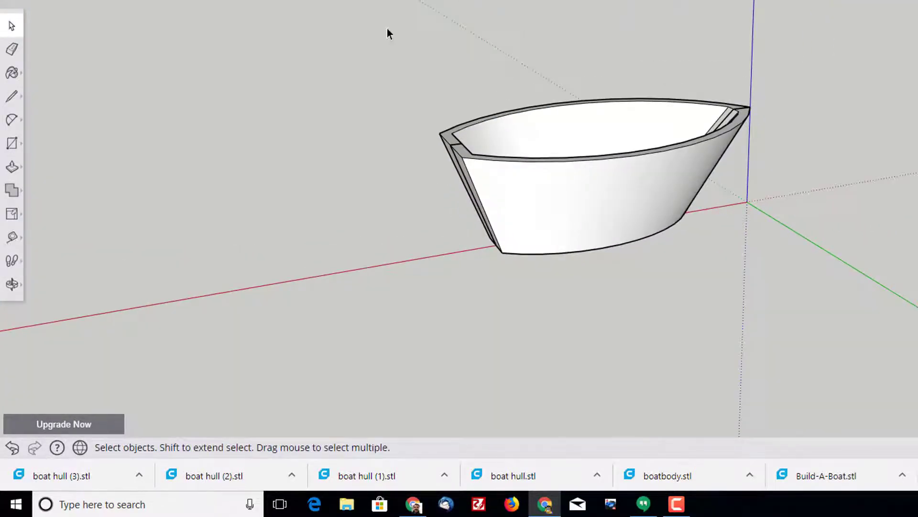
left_click_drag(378, 5, 848, 312)
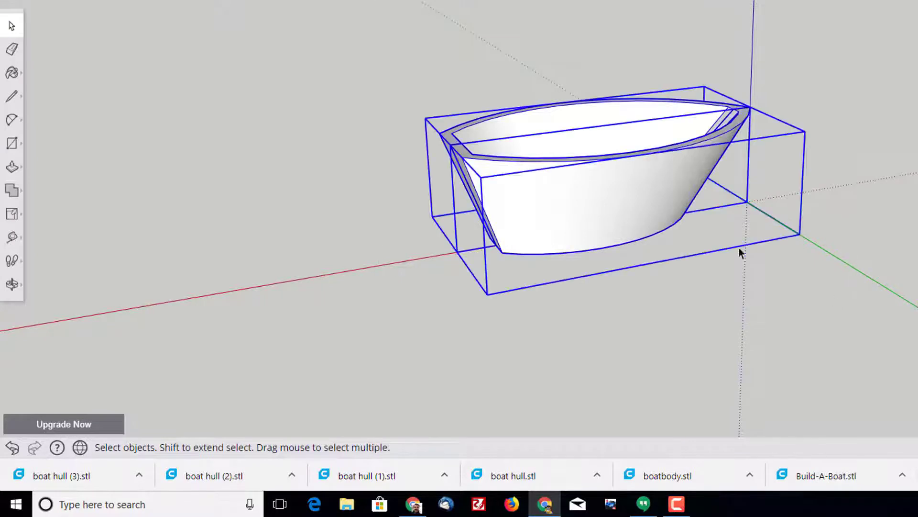
left_click(352, 22)
key("ctrl+a")
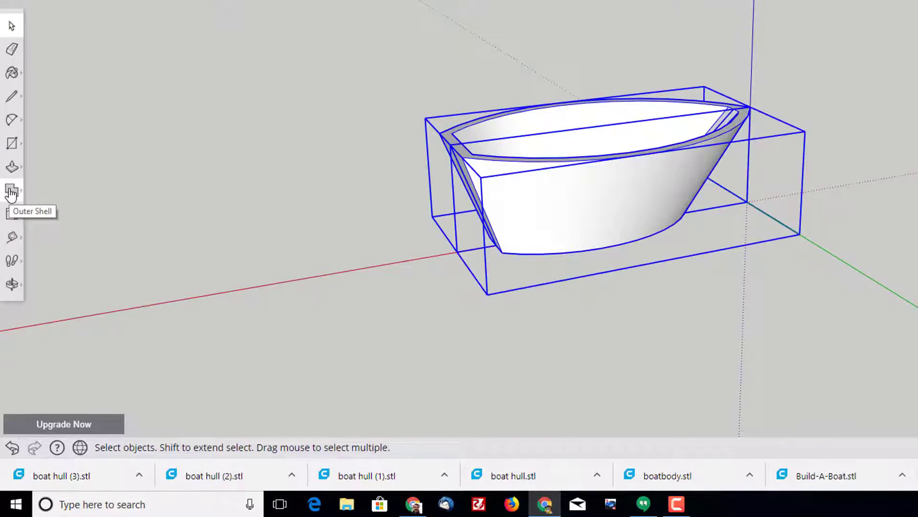
left_click(12, 192)
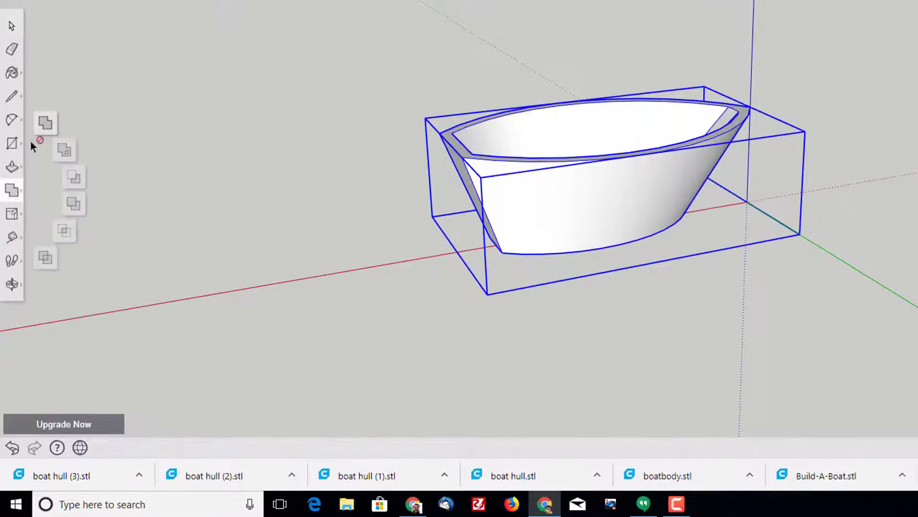
left_click(45, 123)
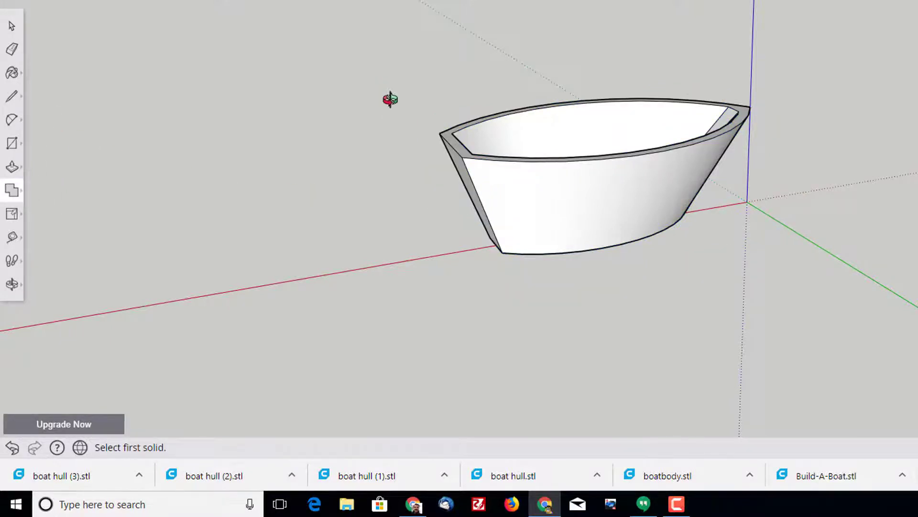
- Save the model to the SketchUp project folder in Trimble Connect as "boat hull2"
mouse_move(390, 99)
middle_mouse_down()
mouse_move(666, 239)
mouse_move(611, 293)
mouse_move(728, 312)
mouse_move(541, 121)
mouse_move(621, 139)
mouse_move(415, 204)
middle_mouse_up()
scroll(610, 291, "up", 2)
scroll(599, 270, "down", 3)
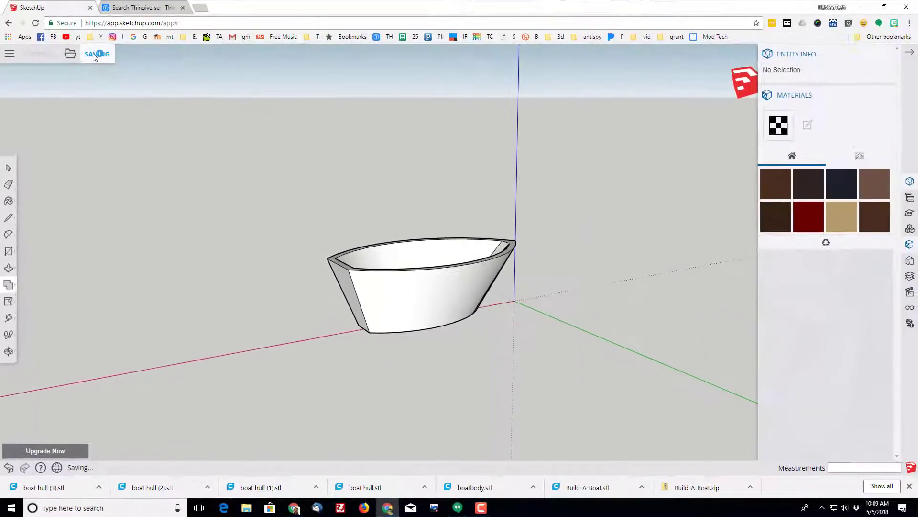
left_click(92, 53)
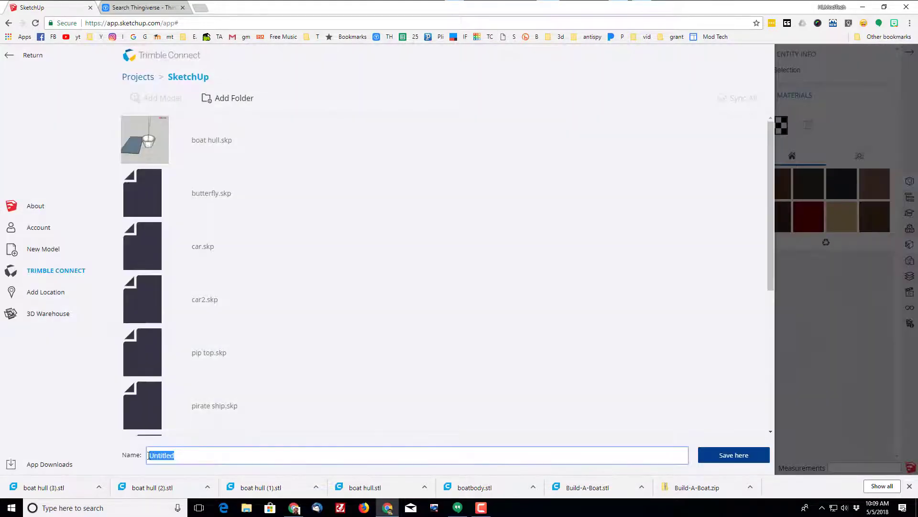
type("boat hull2")
key("Return")
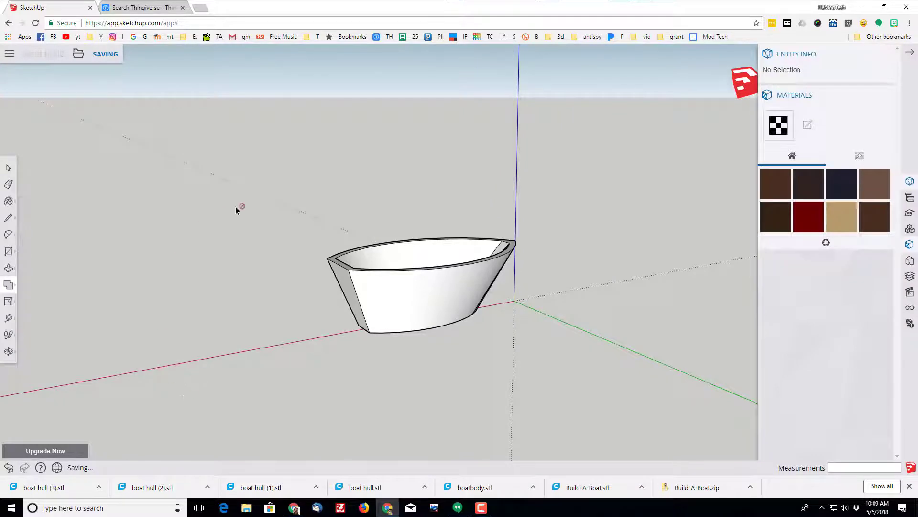
middle_click_drag(215, 188, 29, 157)
left_click(492, 310)
left_click(201, 255)
left_click(435, 257)
left_click(30, 157)
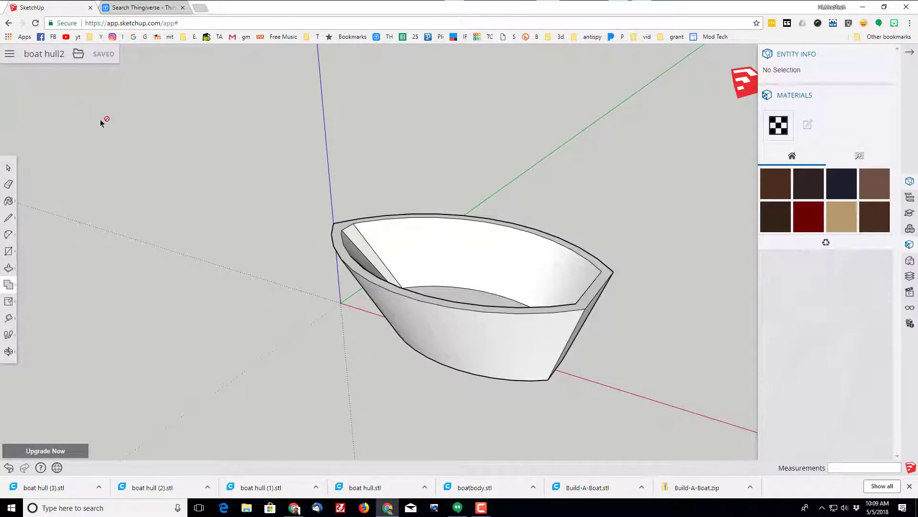
- Export the hull as an STL file named "boat hull2.stl" to the 3dmodeling folder
left_click(78, 56)
mouse_move(103, 139)
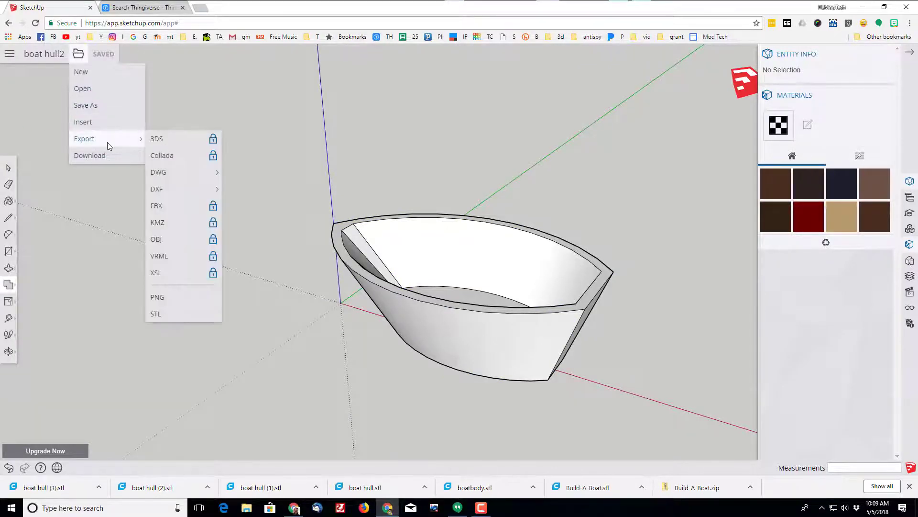
left_click(158, 315)
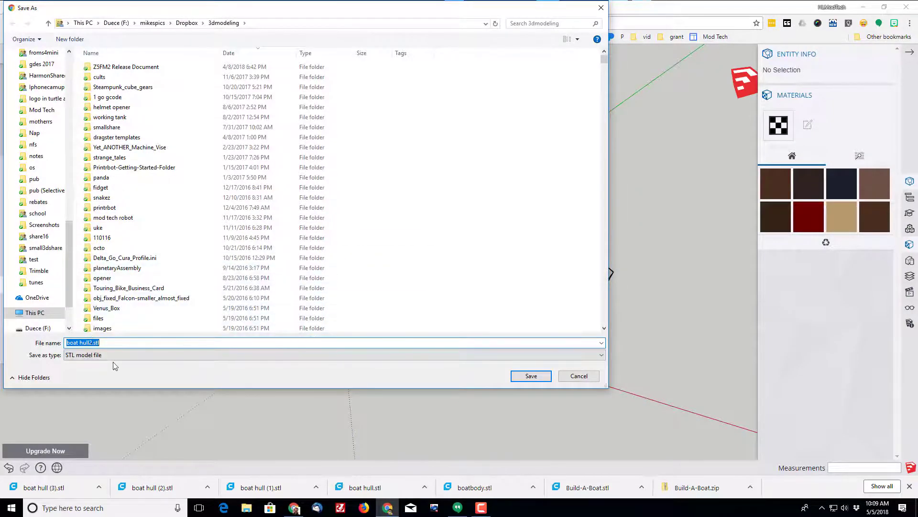
left_click(531, 376)
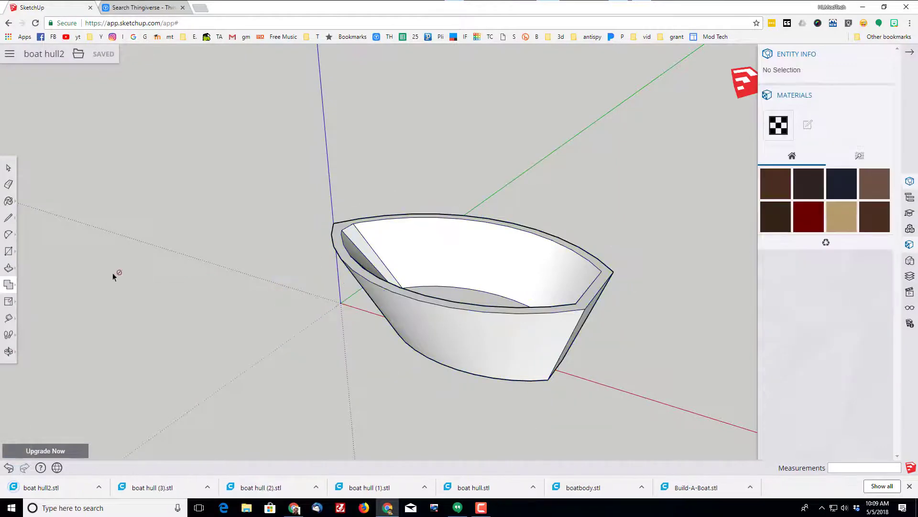
middle_click_drag(122, 219, 275, 163)
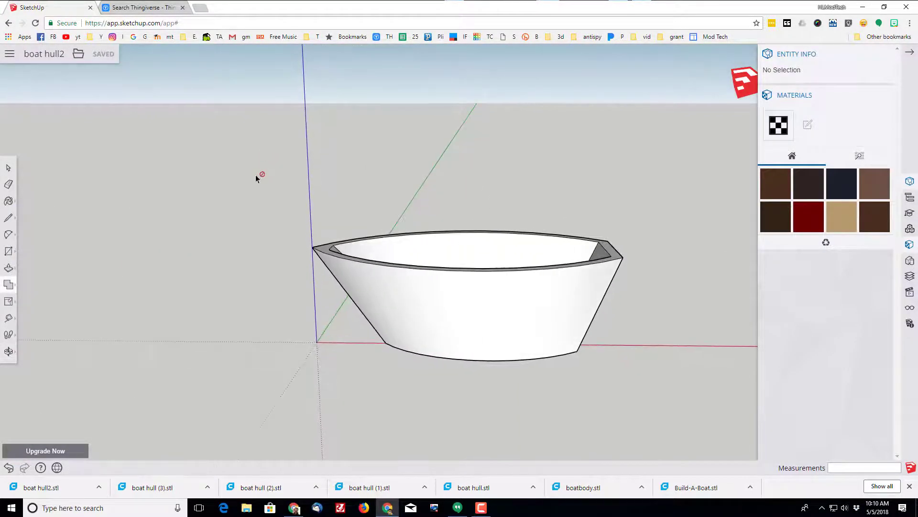